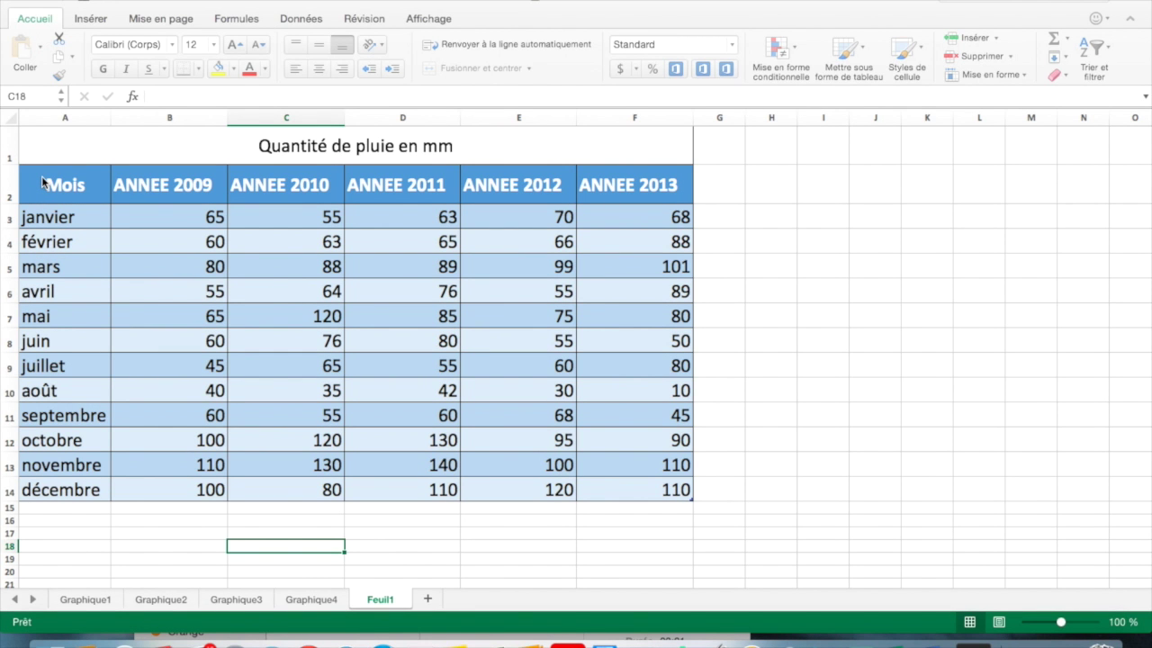
Select the rainfall table A2:F14 on Feuil1, from the Mois header through 2013
{"action": "left_click", "coordinate": [108, 193]}
{"action": "left_click_drag", "start_coordinate": [114, 195], "coordinate": [616, 486]}
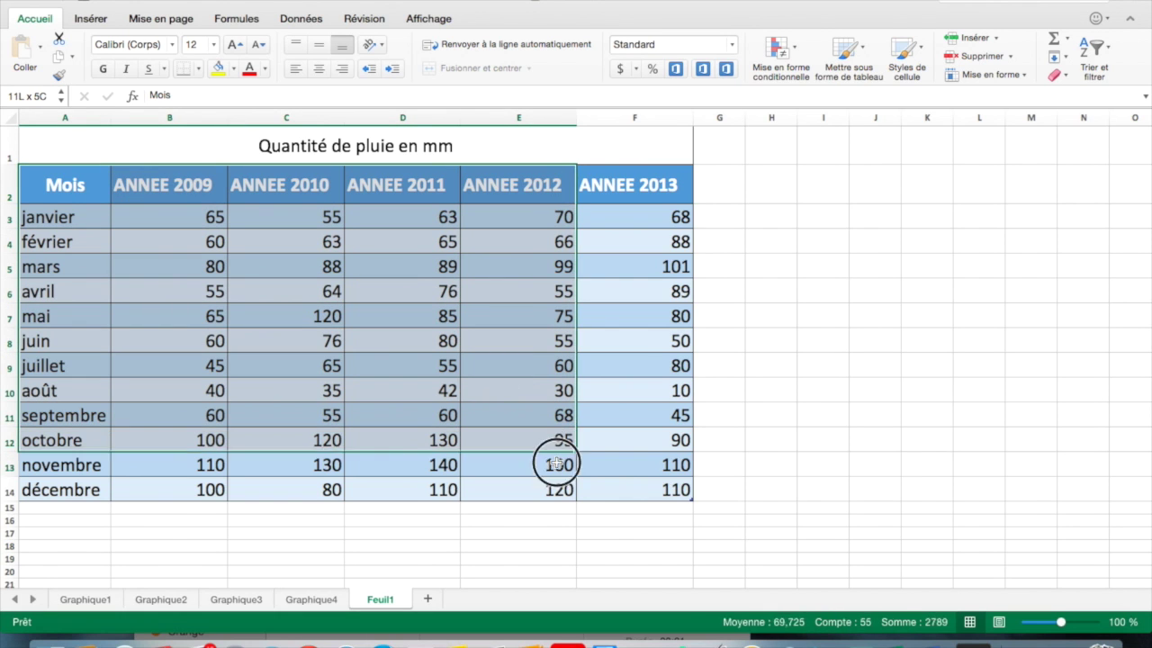
{"action": "left_click_drag", "start_coordinate": [615, 486], "coordinate": [617, 489]}
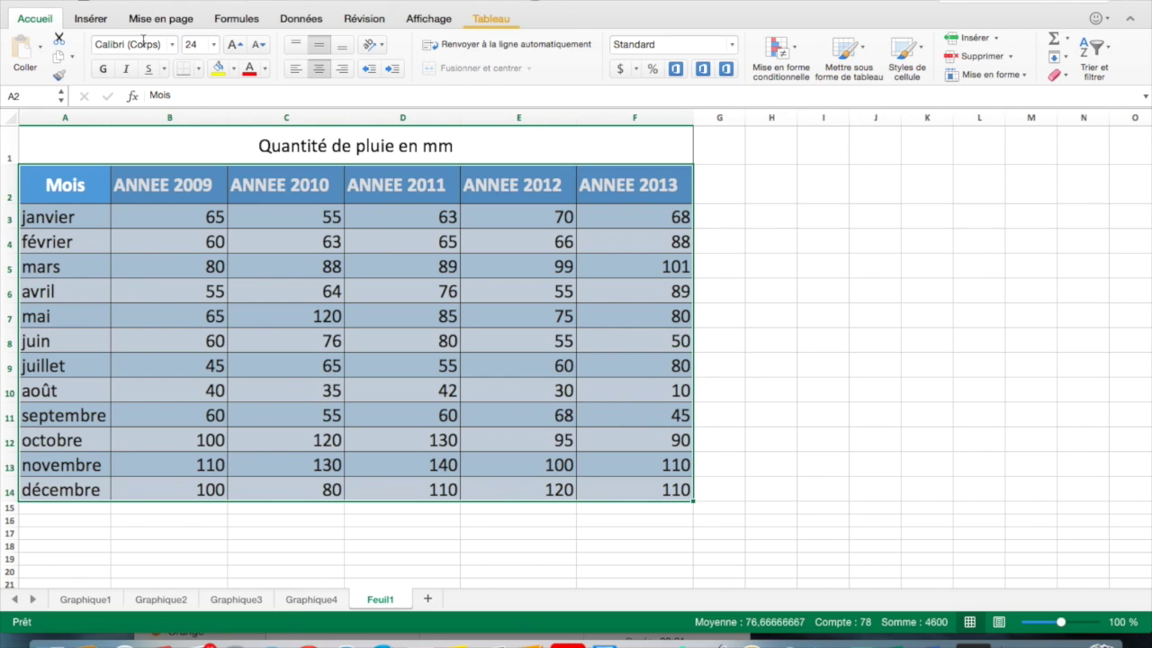
Insert a clustered column chart (Histogramme groupé) of the selected 2009–2013 rainfall data
{"action": "left_click", "coordinate": [92, 19]}
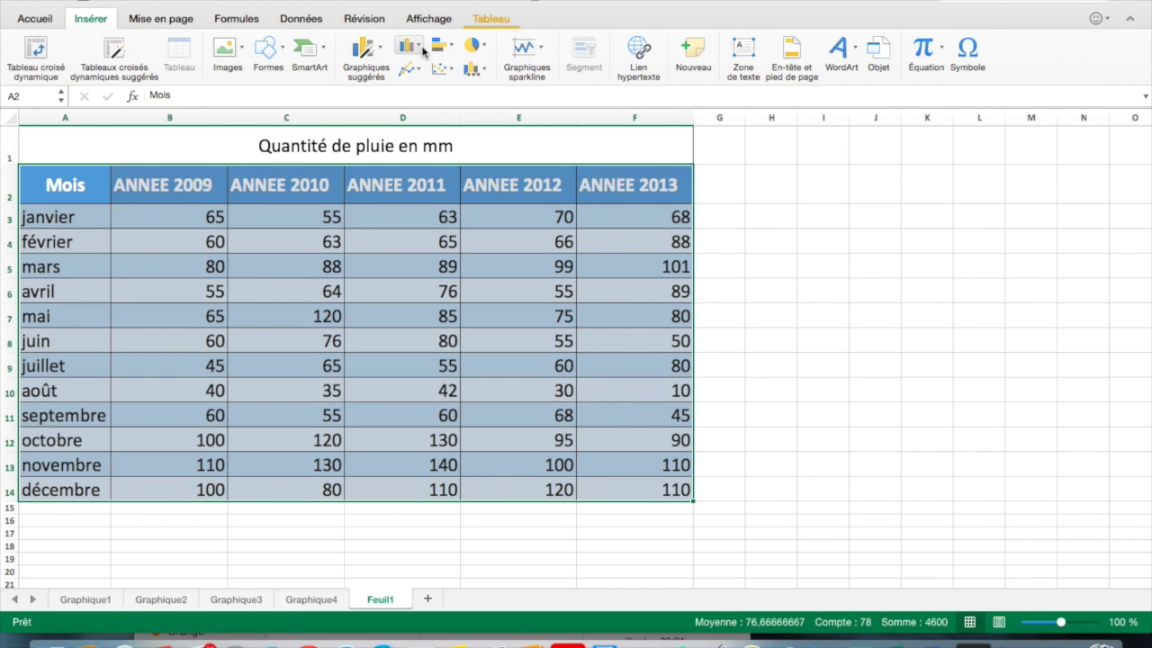
{"action": "left_click", "coordinate": [423, 52]}
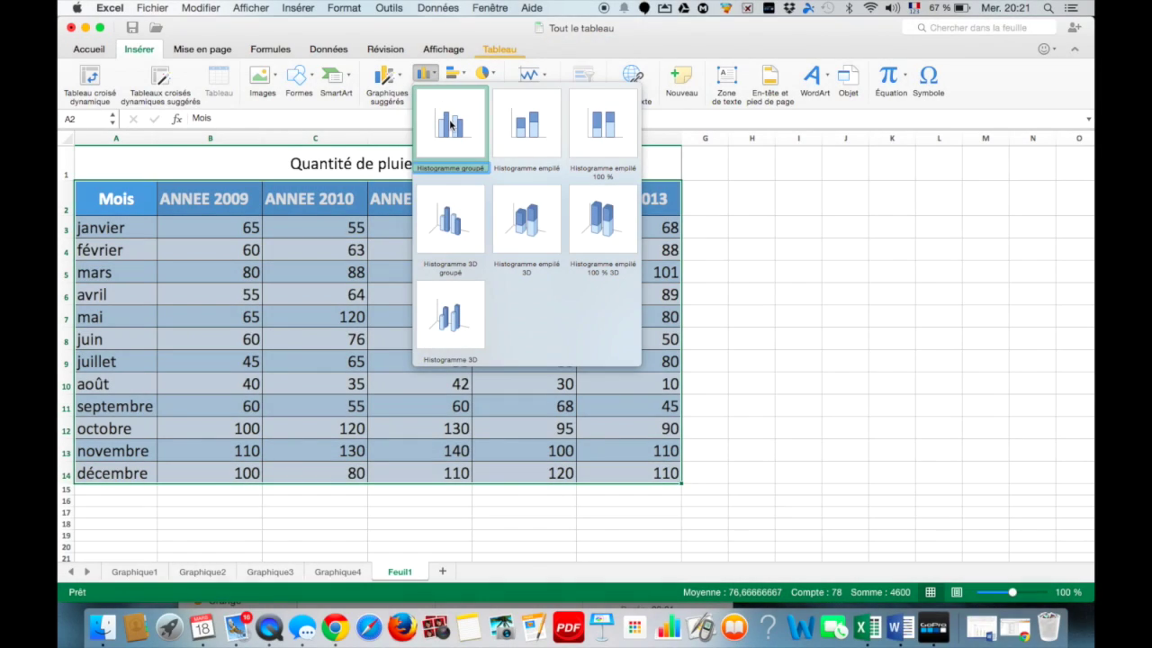
{"action": "left_click", "coordinate": [451, 125]}
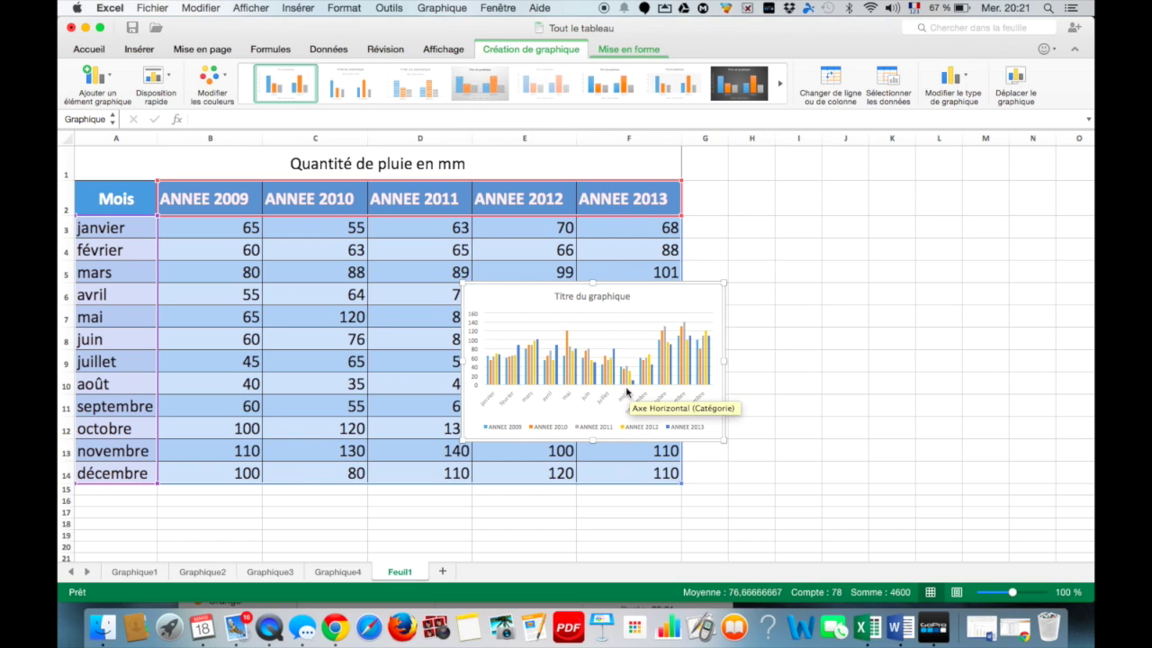
{"action": "left_click", "coordinate": [610, 389]}
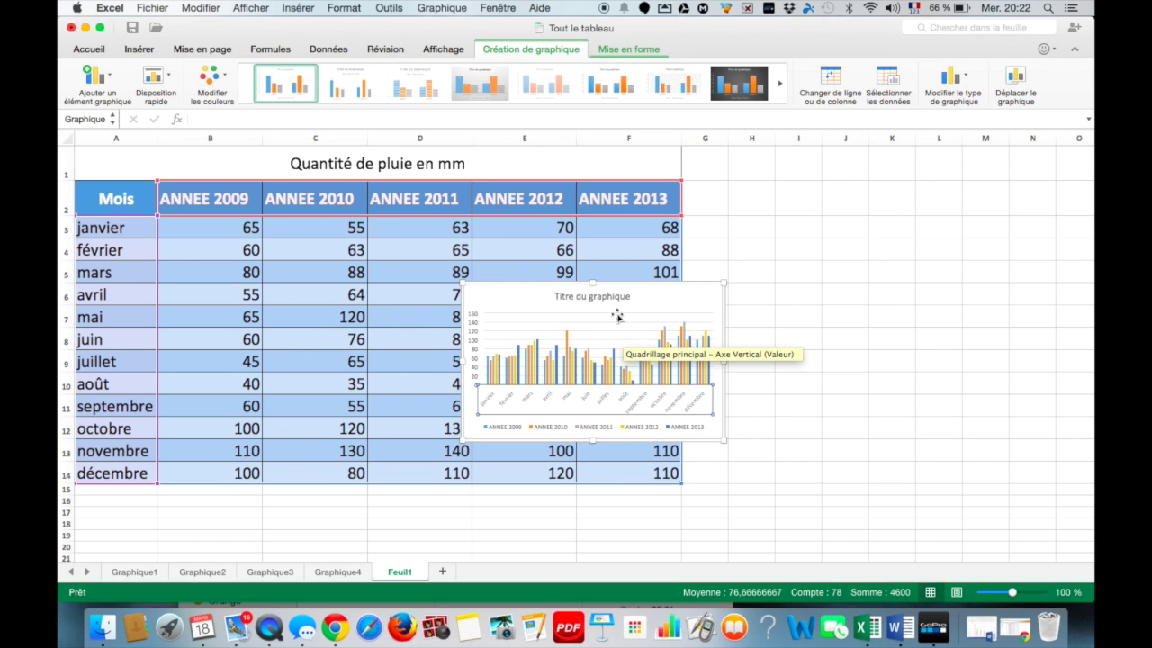
{"action": "left_click", "coordinate": [619, 52]}
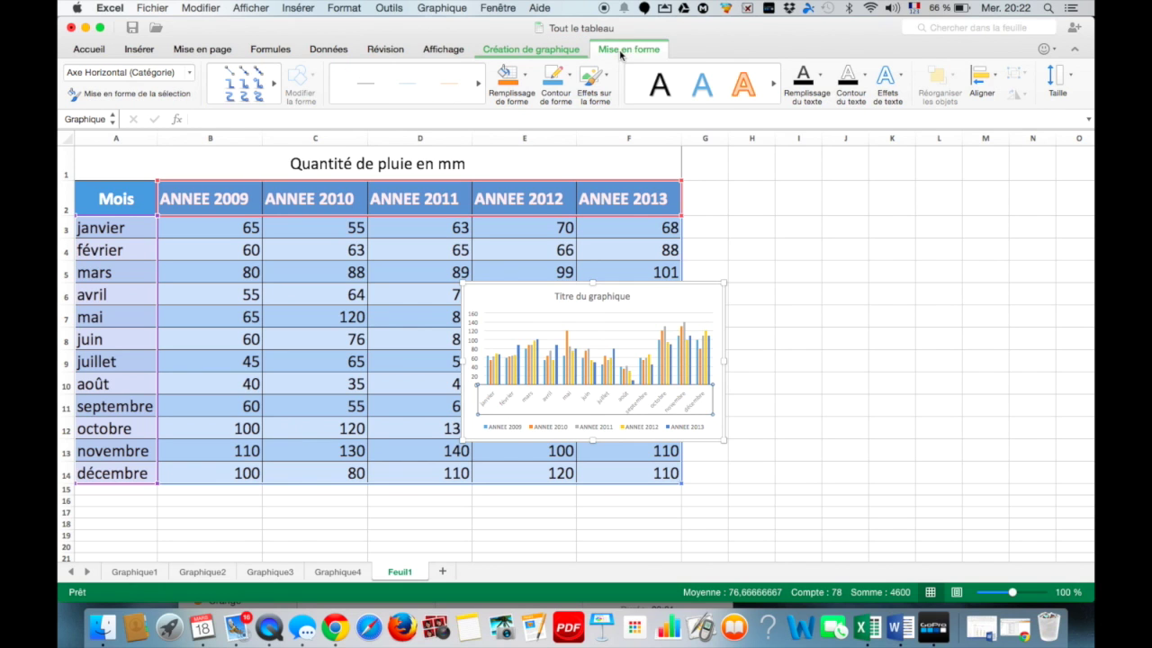
{"action": "left_click", "coordinate": [618, 52]}
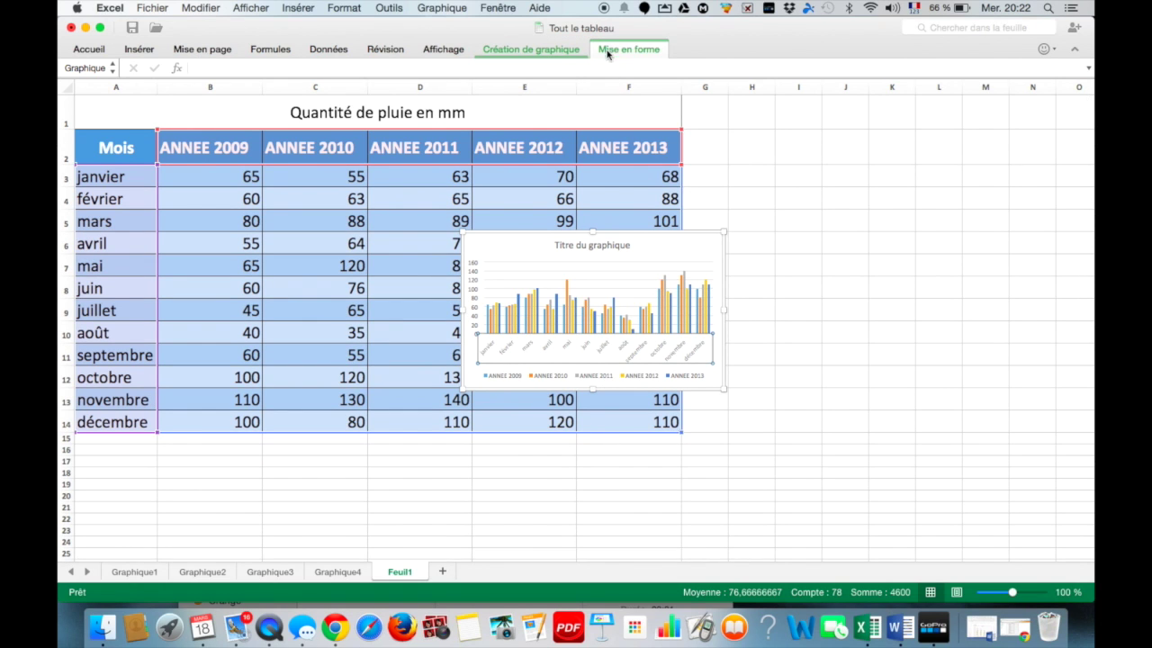
{"action": "left_click", "coordinate": [609, 48]}
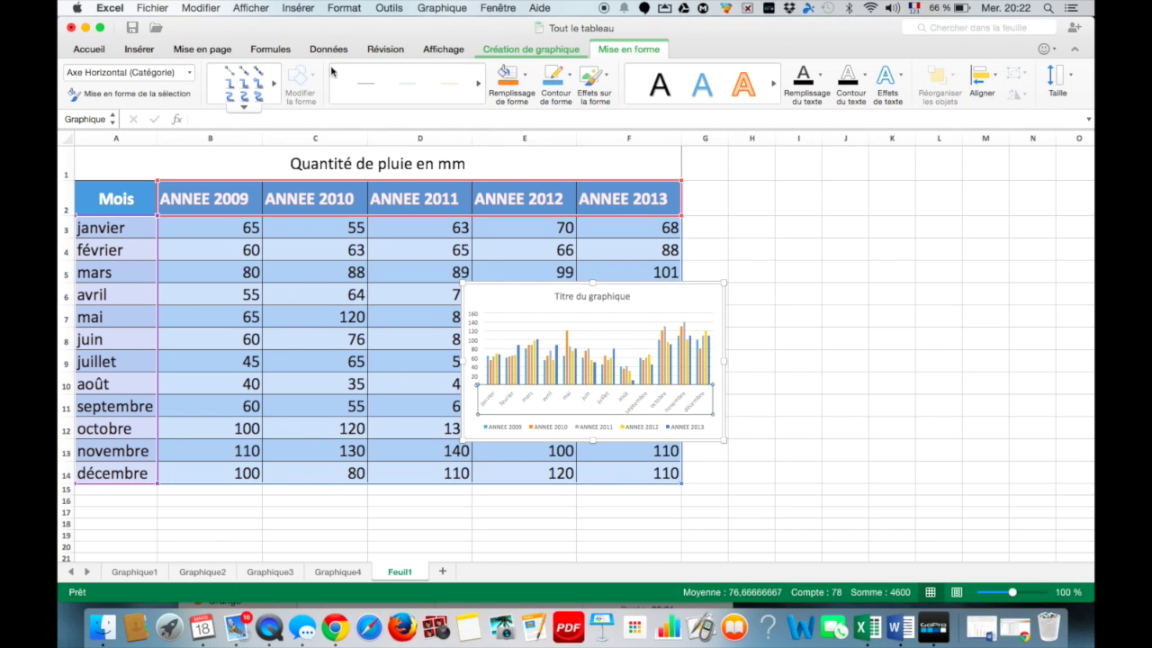
{"action": "left_click", "coordinate": [509, 51]}
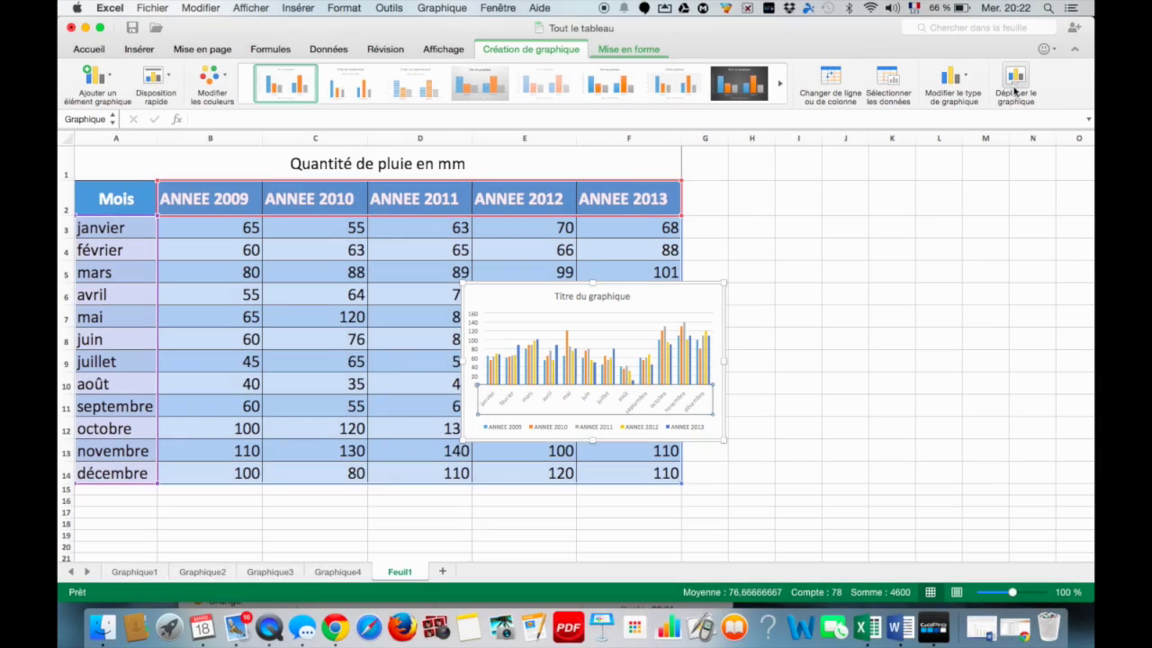
Move the rainfall chart onto a new chart sheet named Graphique5
{"action": "left_click", "coordinate": [1014, 90]}
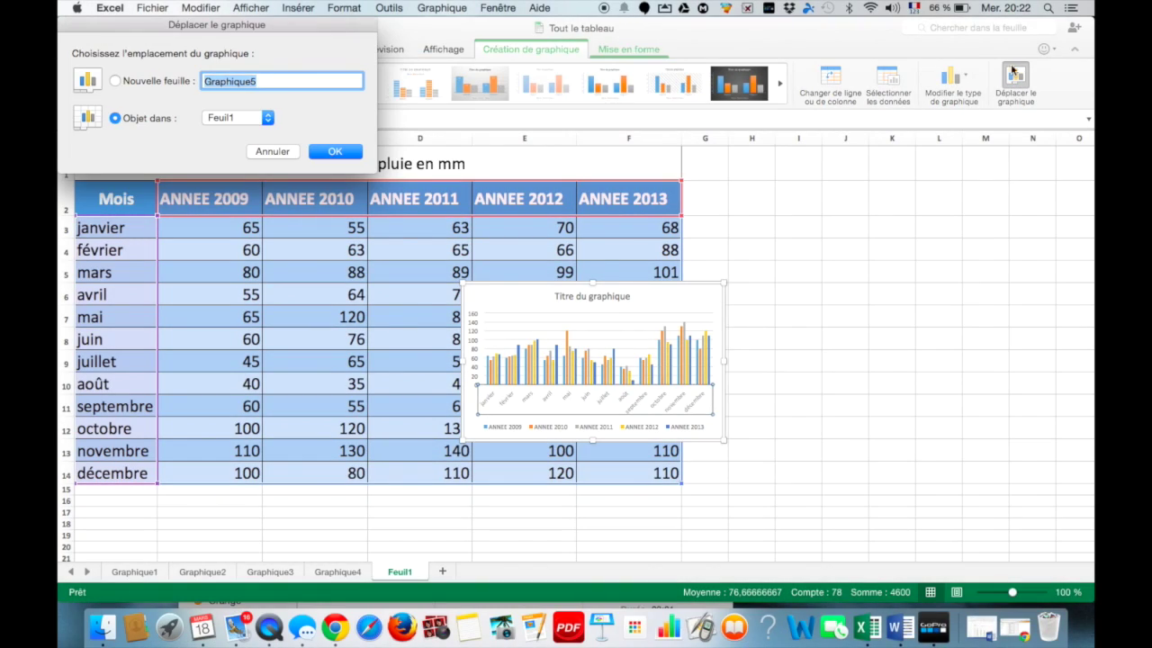
{"action": "left_click", "coordinate": [116, 82]}
{"action": "left_click", "coordinate": [329, 151]}
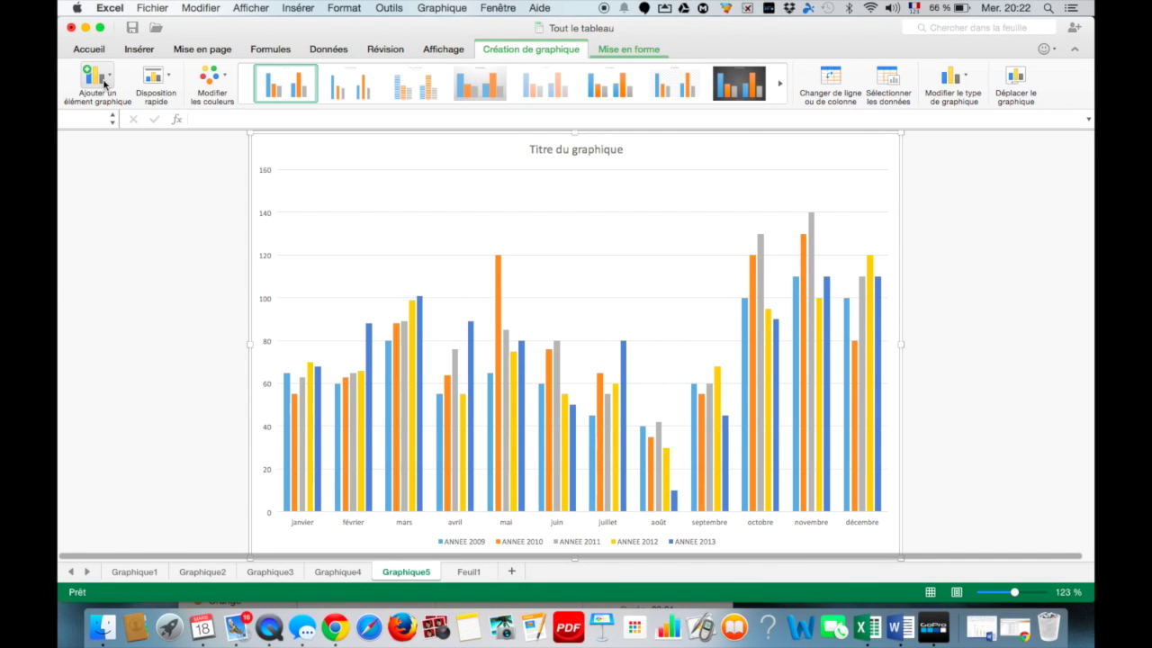
Replace the placeholder chart title with 'Quantité de pluie en mm'
{"action": "left_click", "coordinate": [105, 84]}
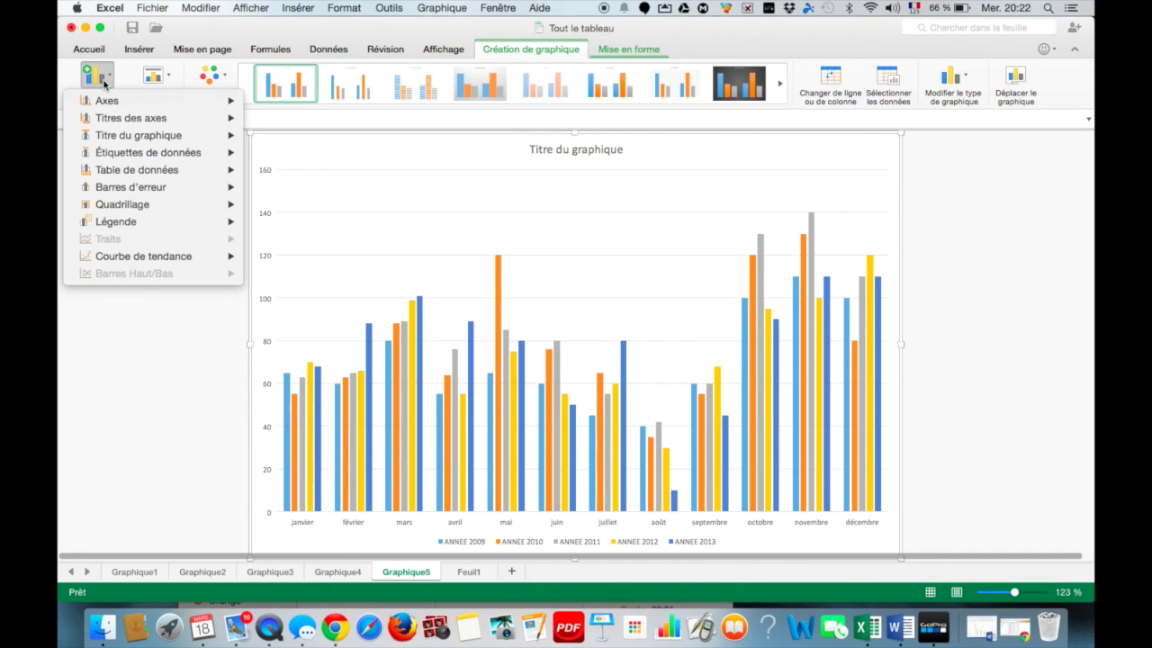
{"action": "mouse_move", "coordinate": [113, 124]}
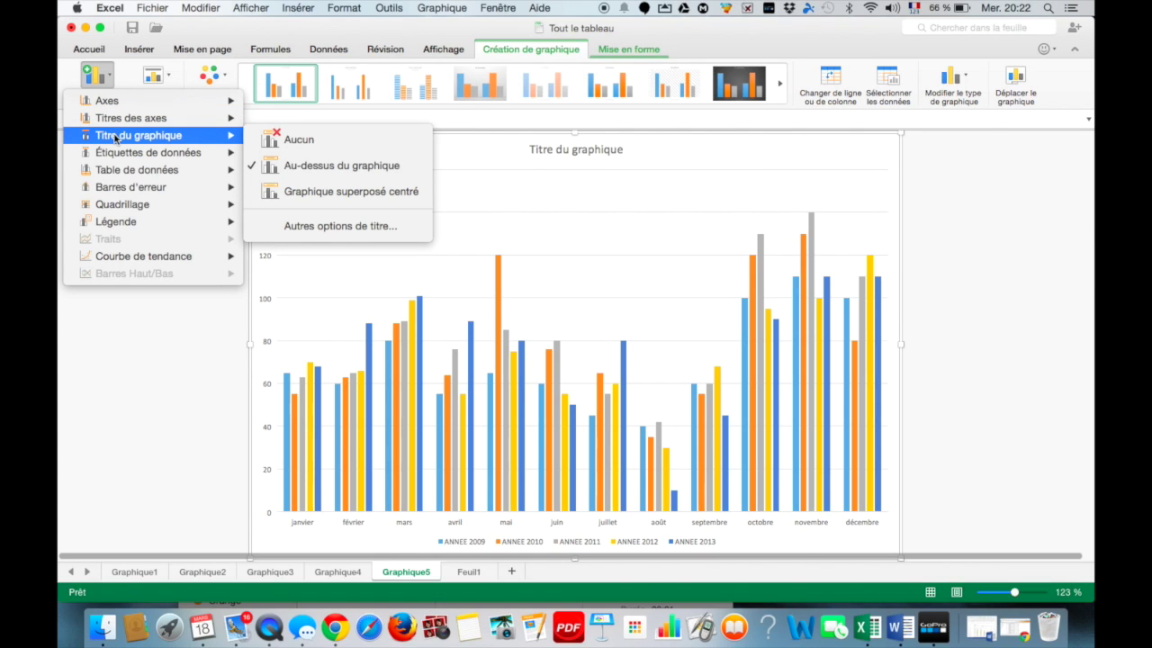
{"action": "left_click", "coordinate": [556, 153]}
{"action": "left_click", "coordinate": [555, 150]}
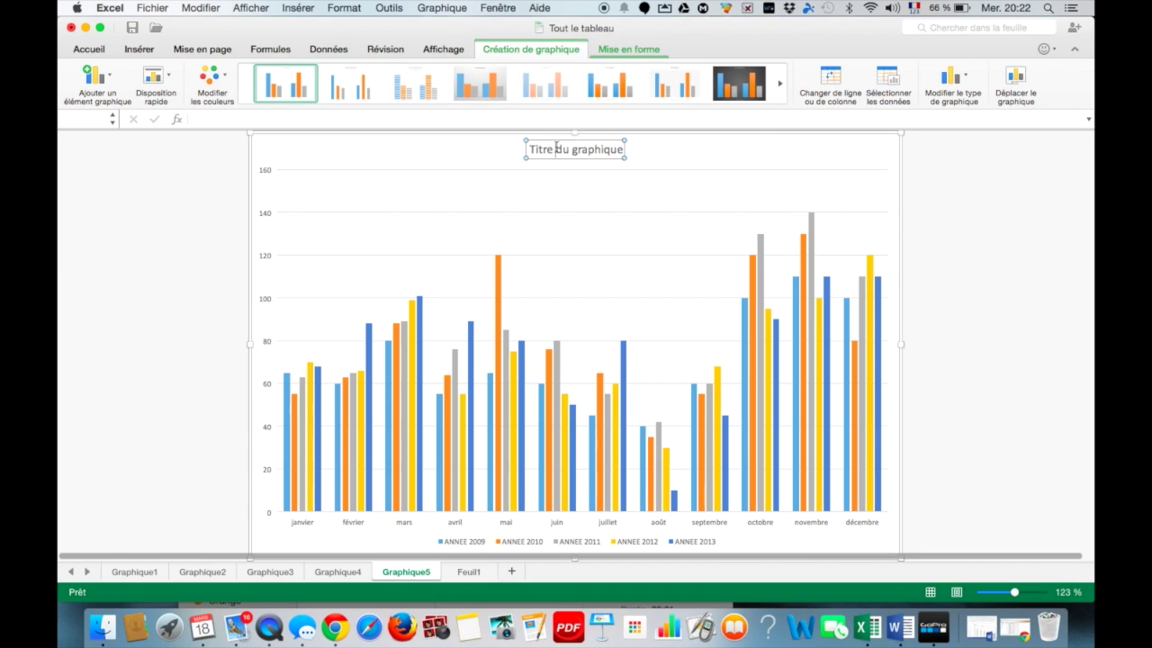
{"action": "triple_click", "coordinate": [557, 149]}
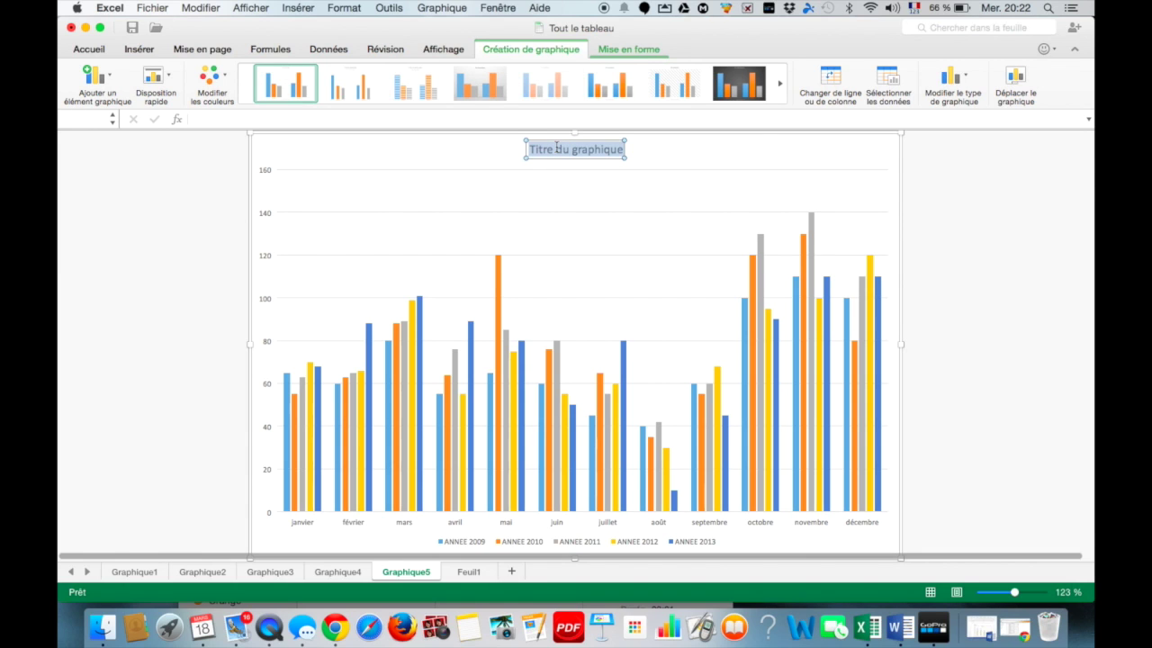
{"action": "type", "text": "Quantité de pluie en mm"}
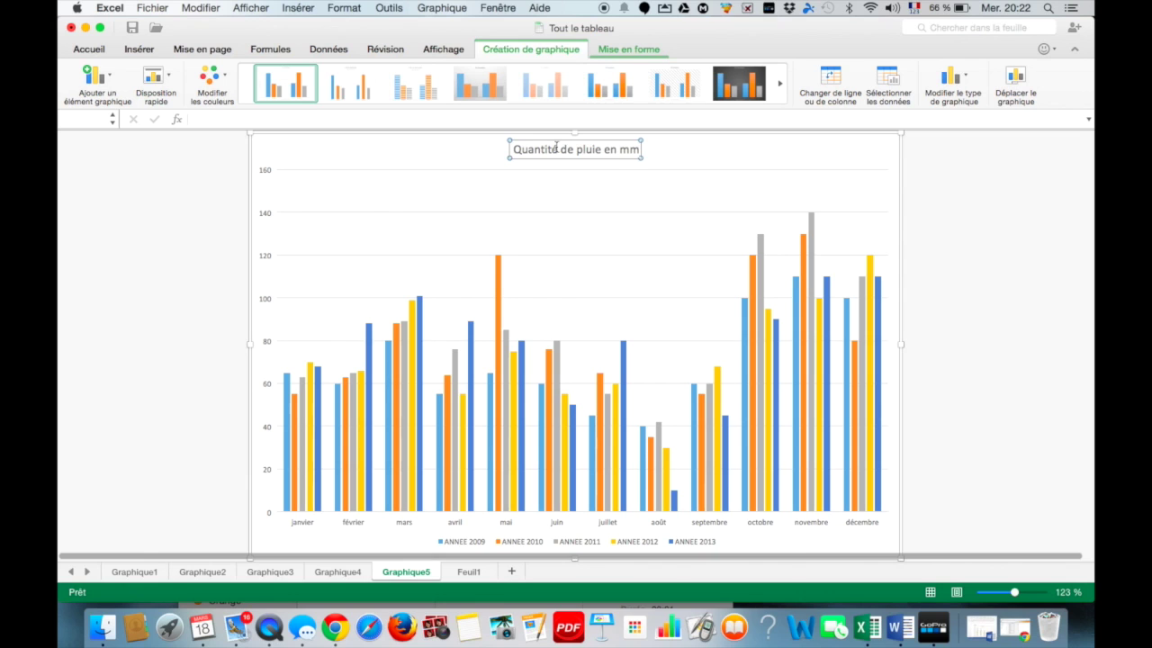
{"action": "key", "text": "Return"}
{"action": "key", "text": "BackSpace"}
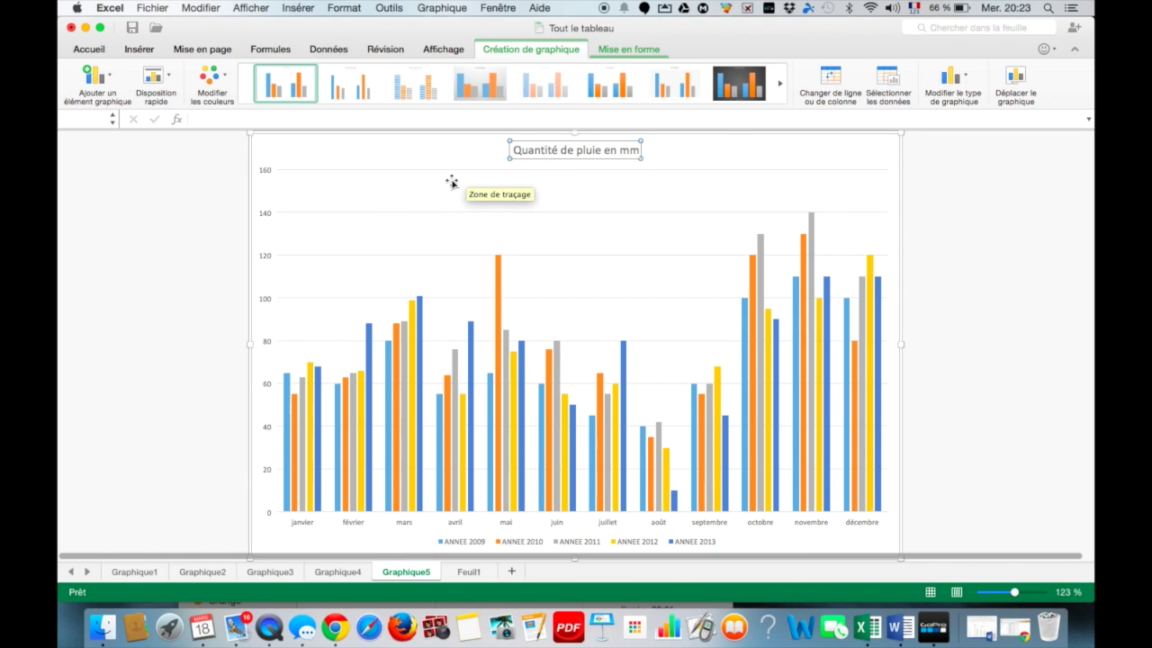
{"action": "left_click_drag", "start_coordinate": [512, 150], "coordinate": [641, 151]}
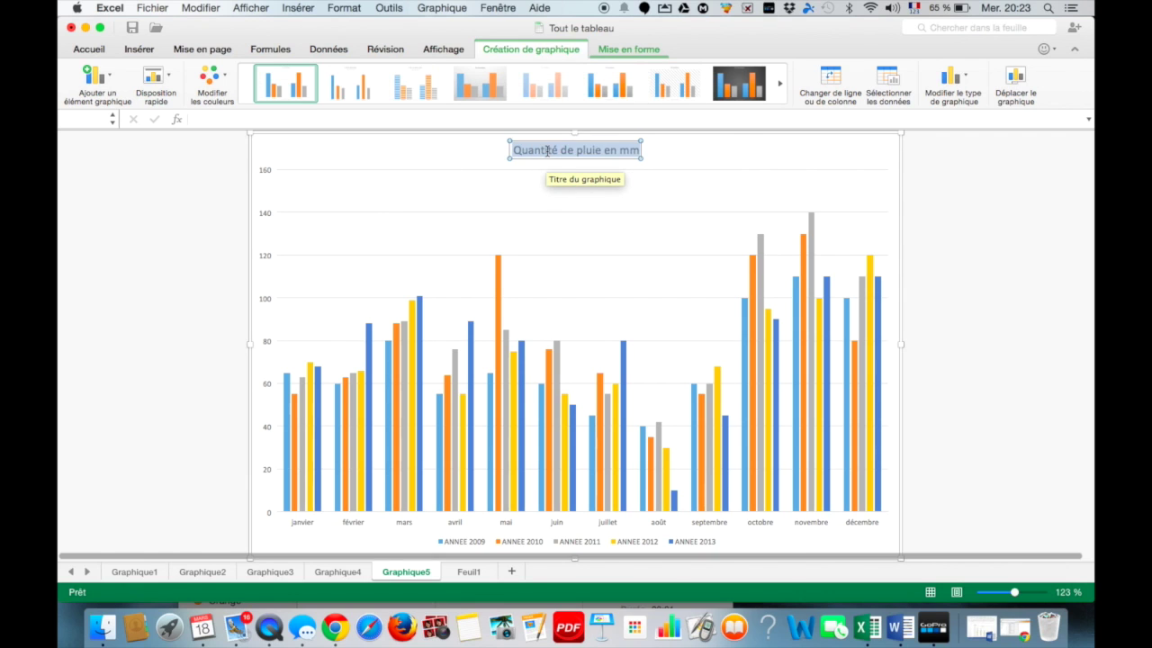
{"action": "left_click", "coordinate": [625, 51]}
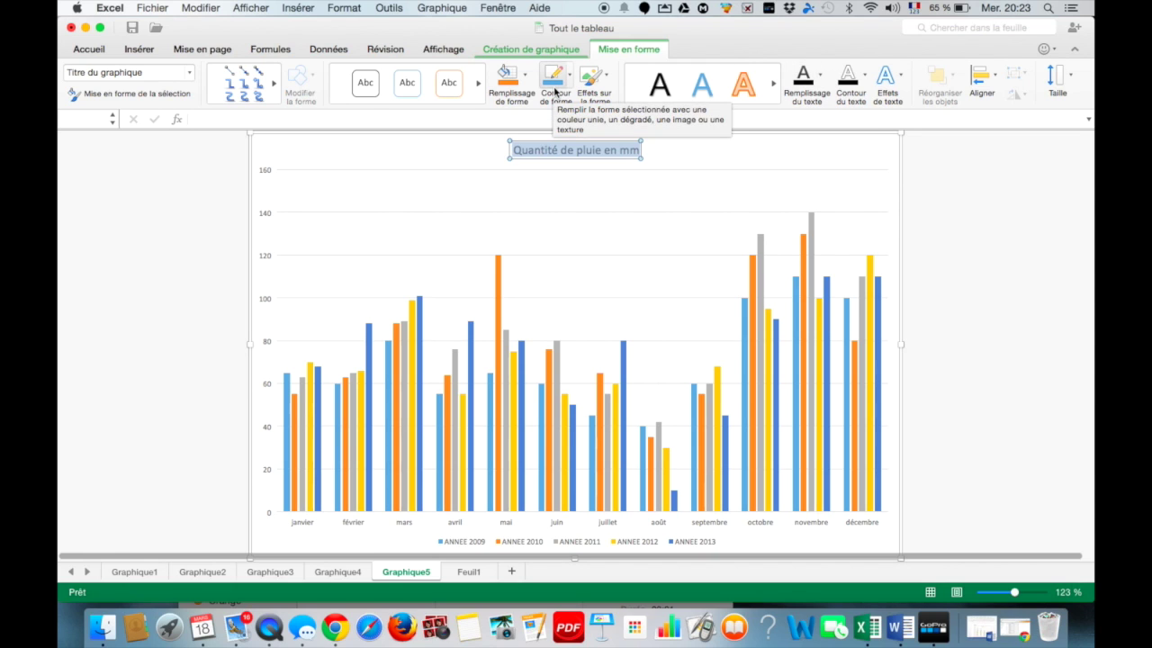
{"action": "left_click", "coordinate": [510, 220]}
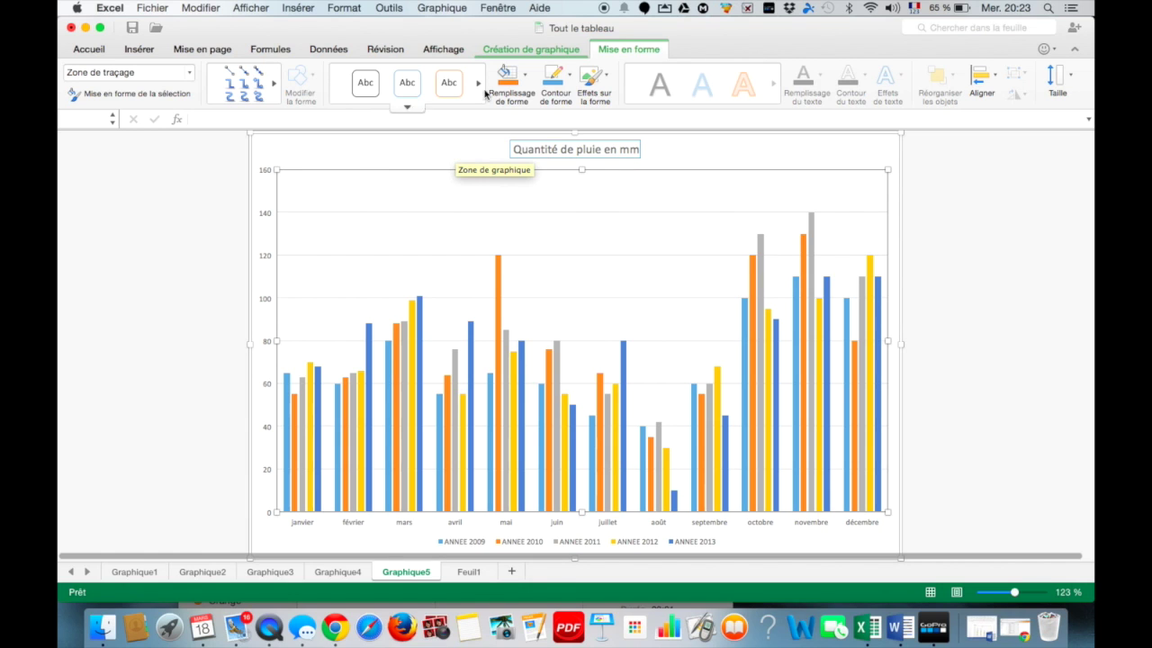
{"action": "left_click", "coordinate": [519, 51]}
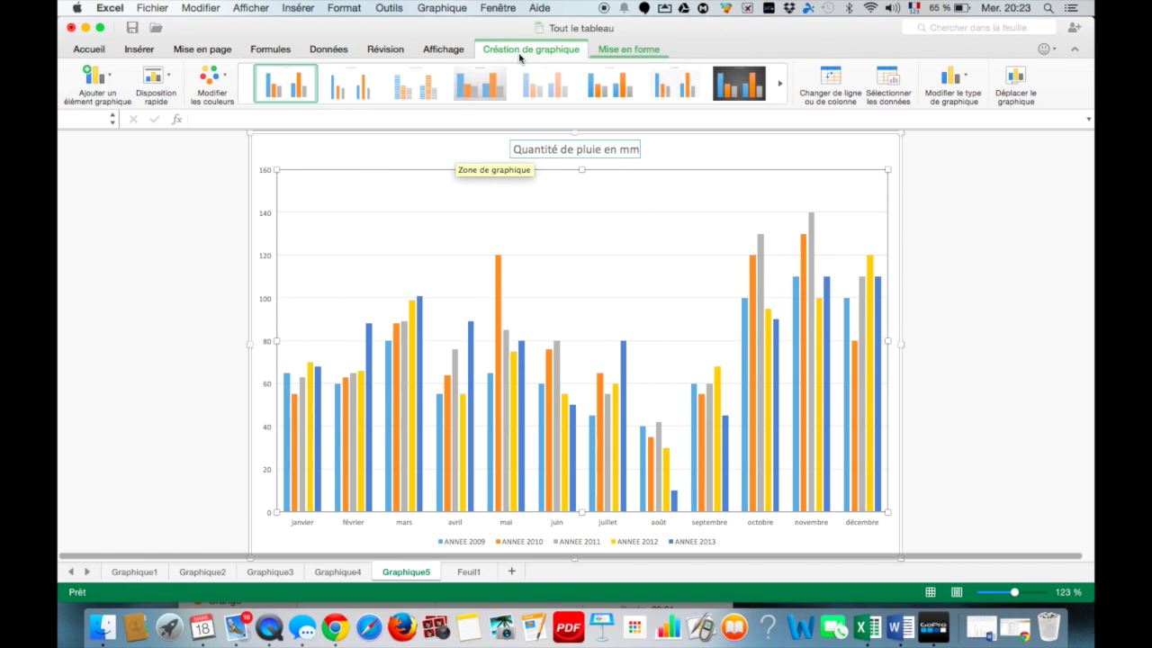
{"action": "left_click", "coordinate": [212, 81]}
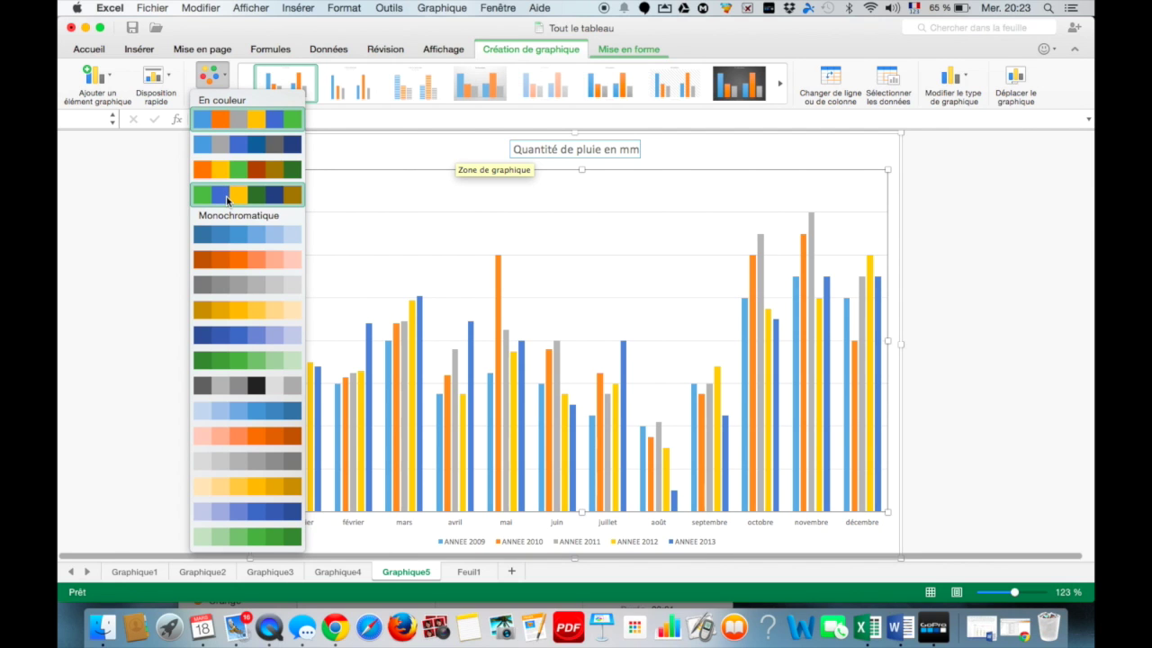
{"action": "left_click", "coordinate": [227, 199]}
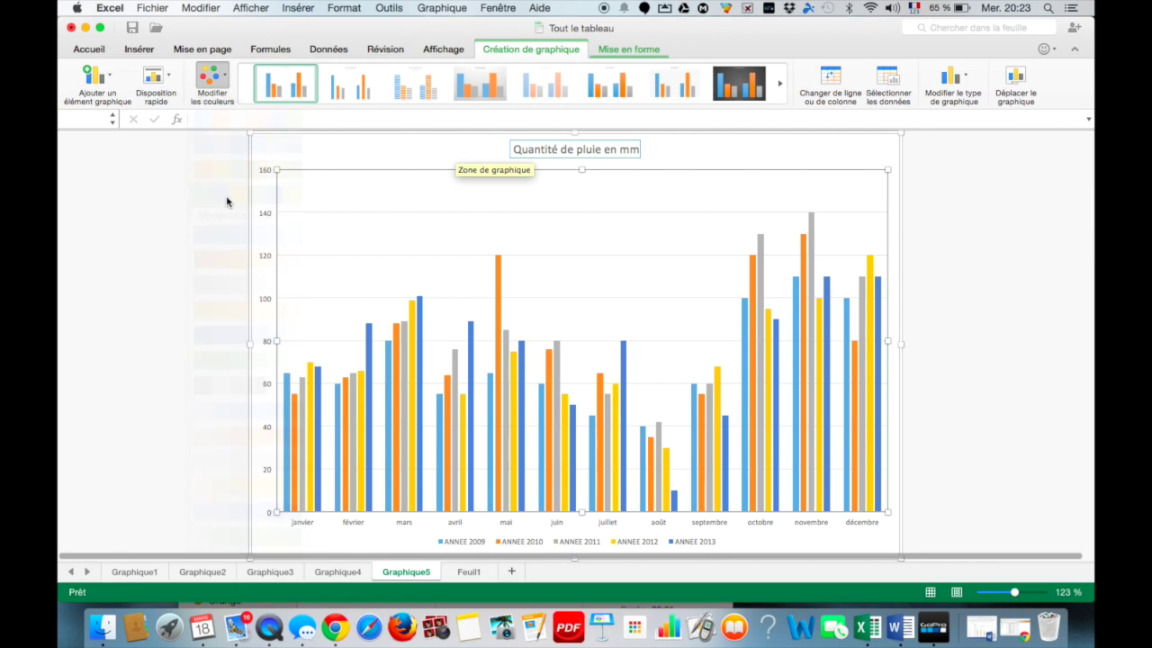
{"action": "left_click", "coordinate": [216, 97]}
{"action": "left_click", "coordinate": [217, 119]}
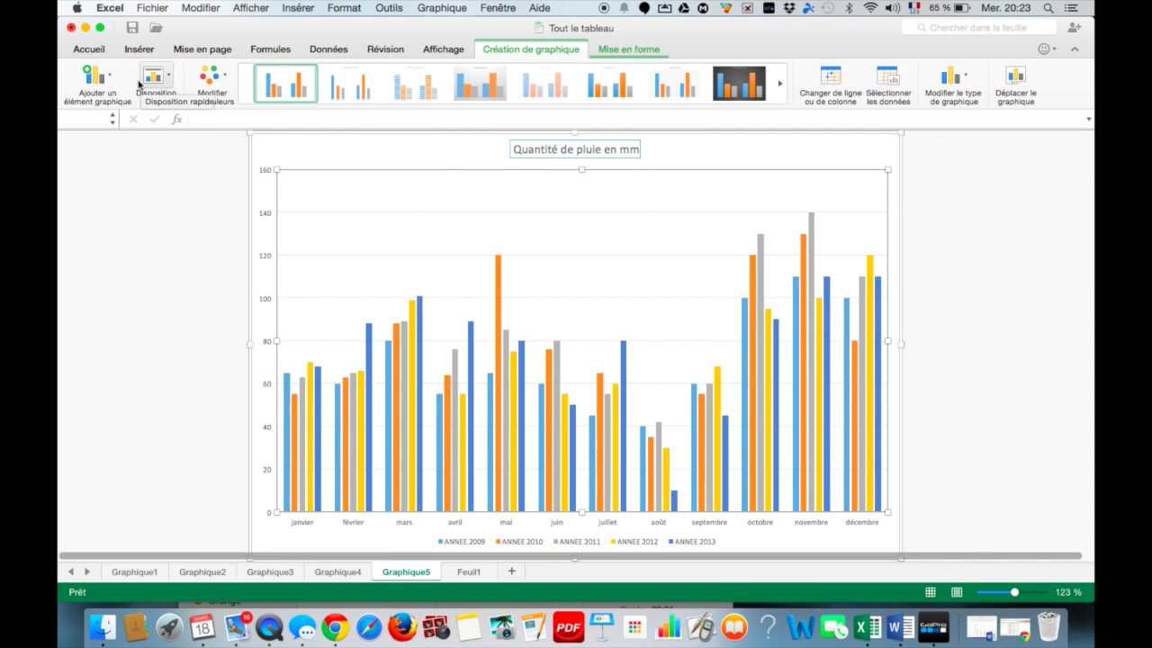
Add data labels at the Bord extérieur position on every rainfall bar
{"action": "left_click", "coordinate": [108, 83]}
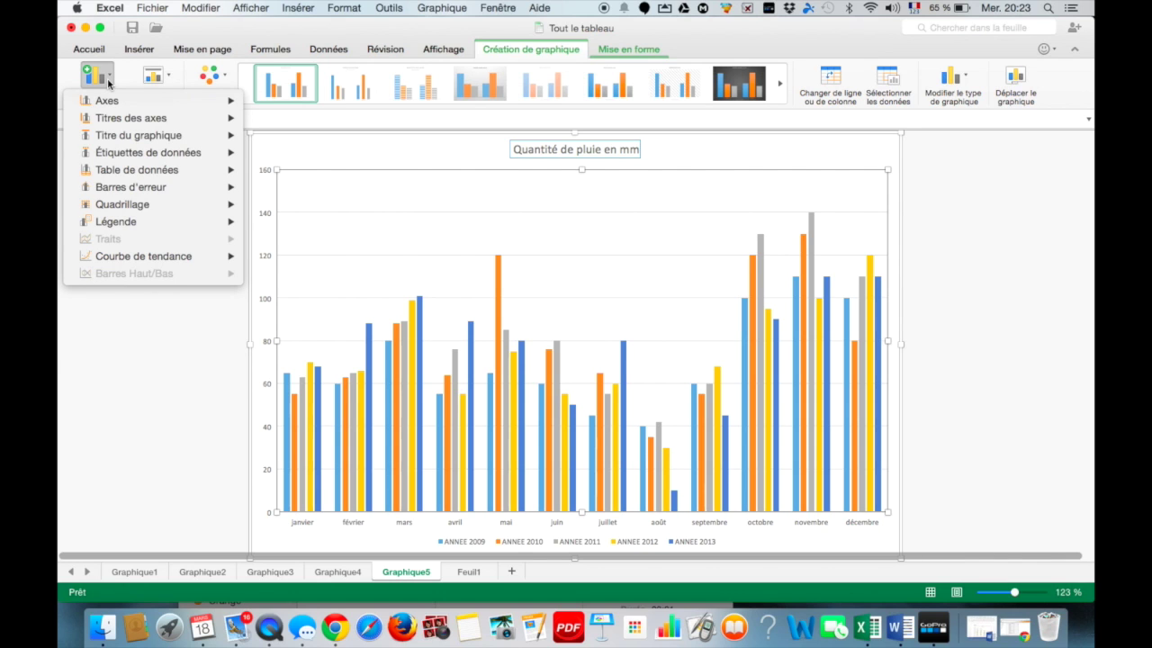
{"action": "mouse_move", "coordinate": [128, 154]}
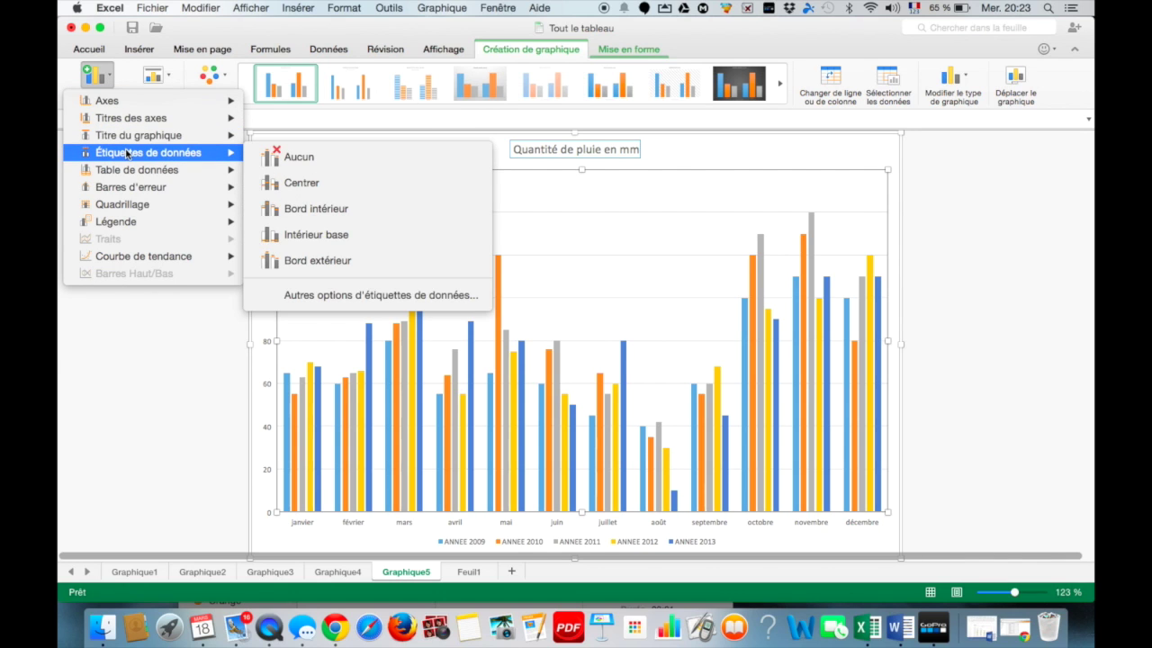
{"action": "left_click", "coordinate": [304, 259]}
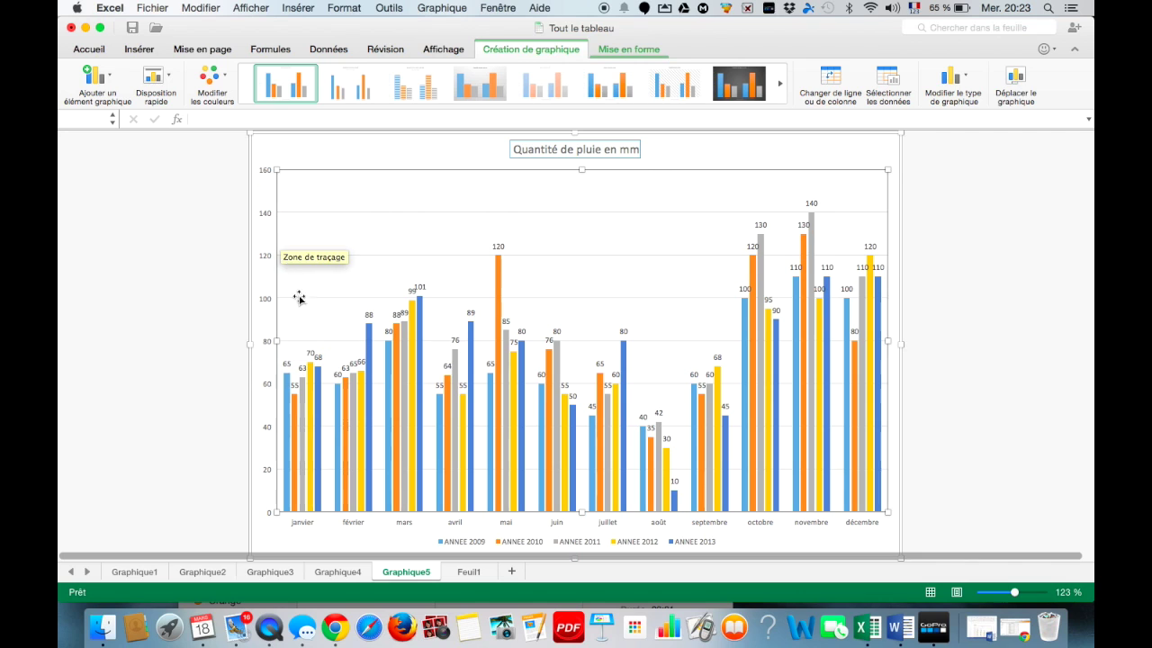
Place the legend on the right, then apply the second and third chart styles
{"action": "left_click", "coordinate": [480, 537]}
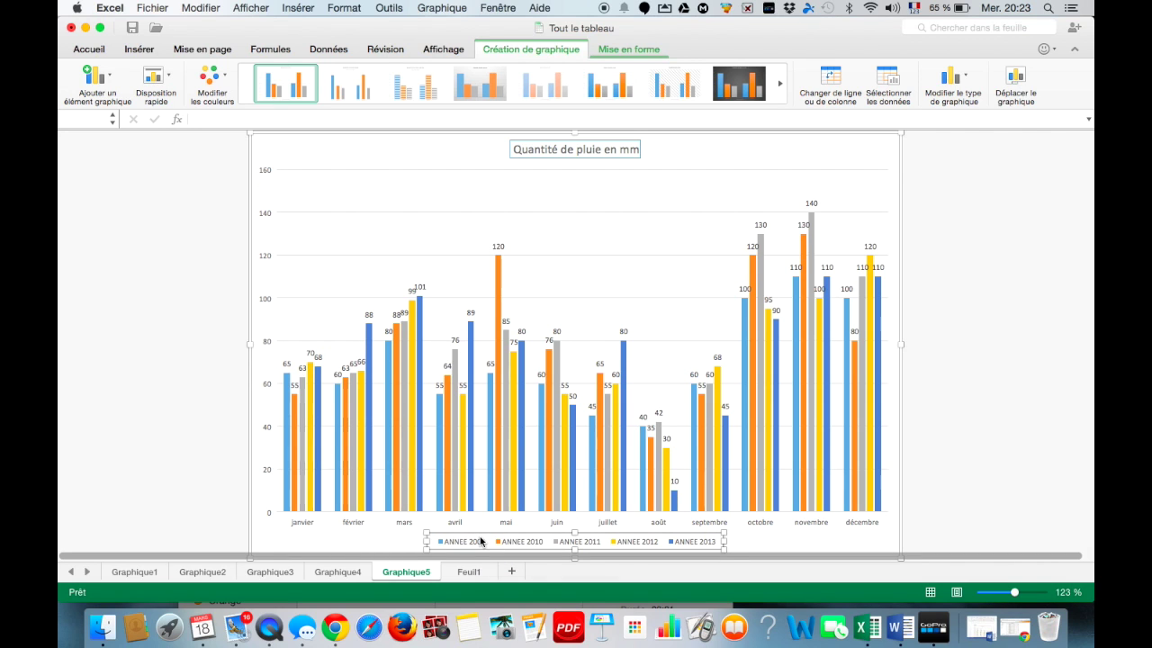
{"action": "right_click", "coordinate": [481, 541]}
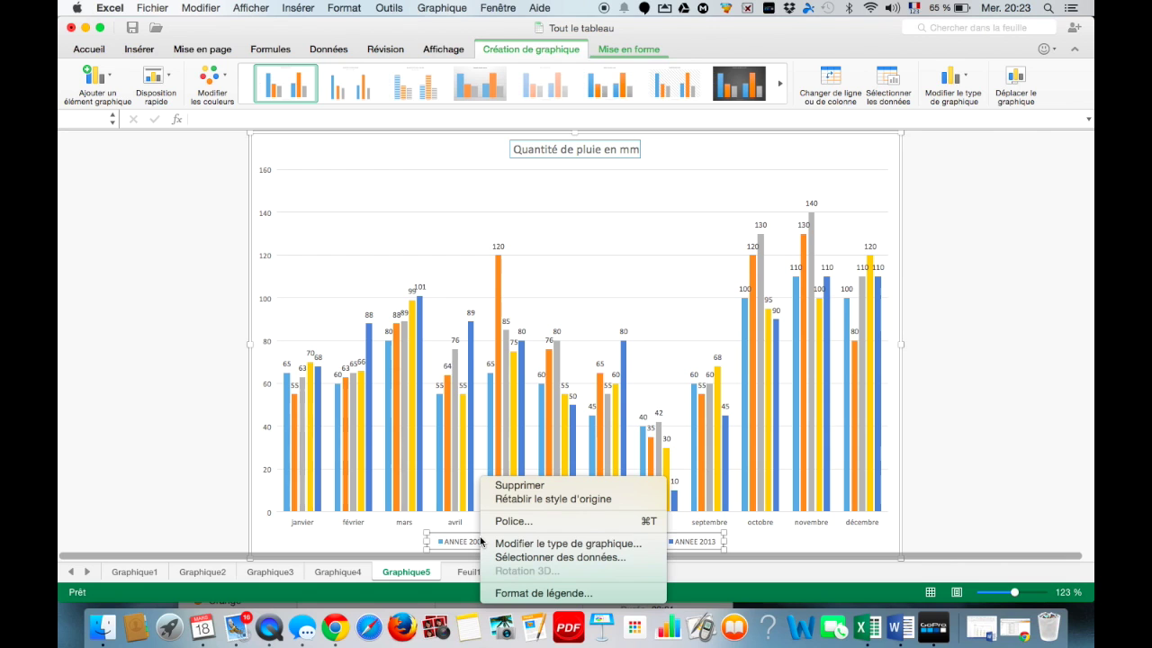
{"action": "left_click", "coordinate": [506, 594]}
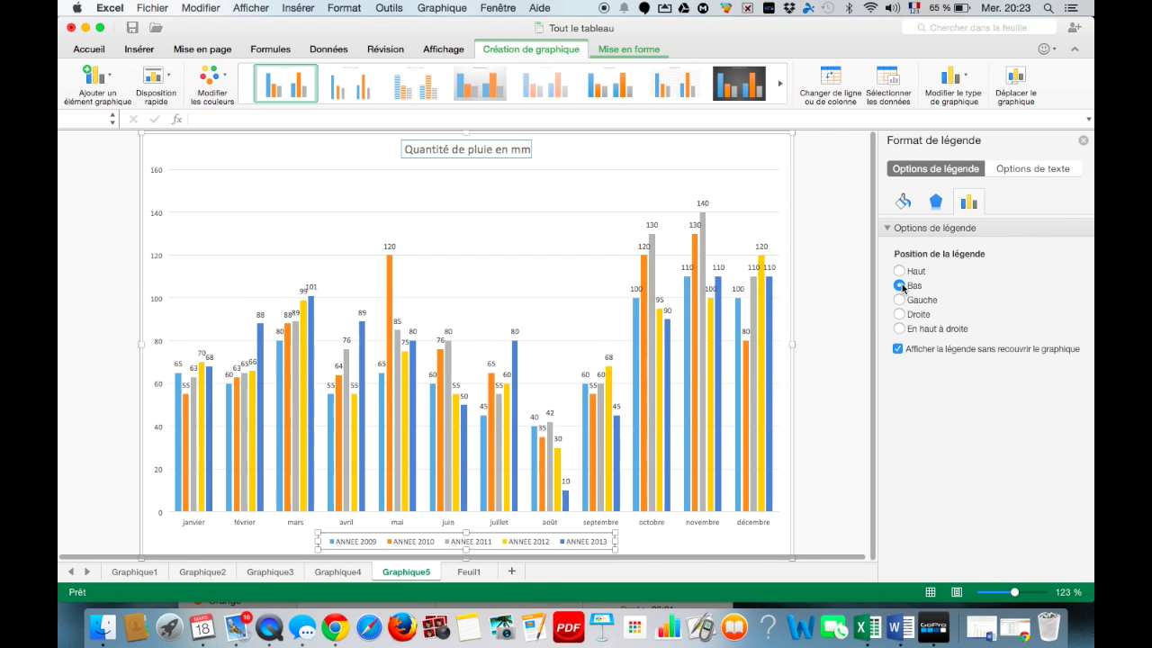
{"action": "left_click", "coordinate": [918, 314]}
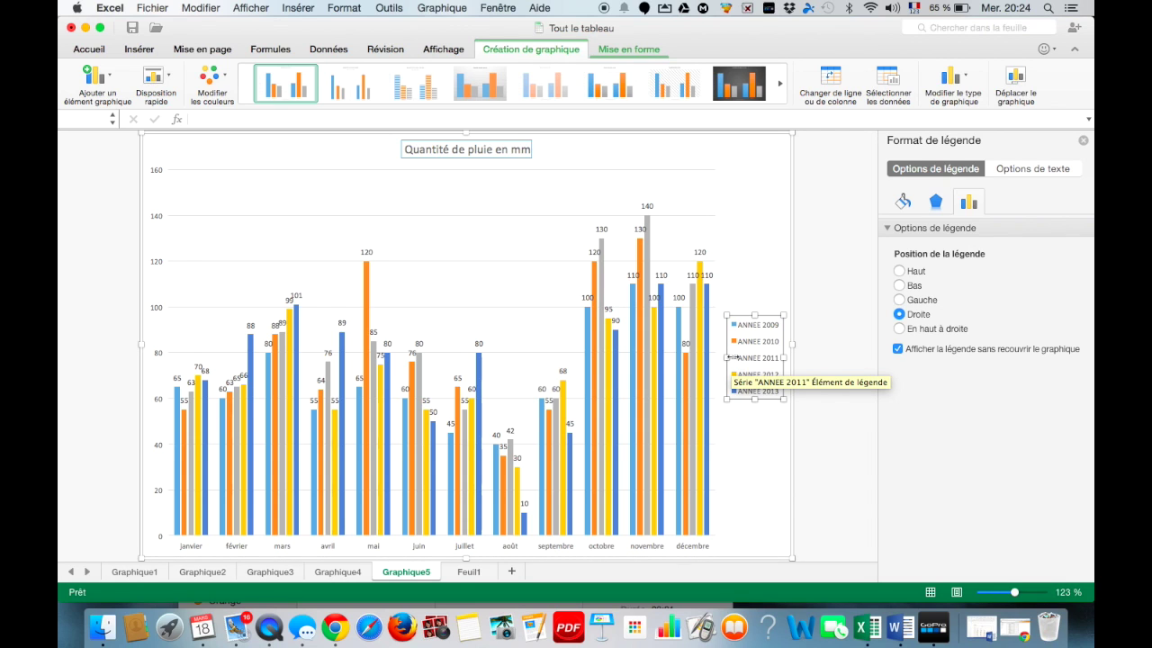
{"action": "left_click", "coordinate": [369, 96]}
{"action": "left_click", "coordinate": [405, 94]}
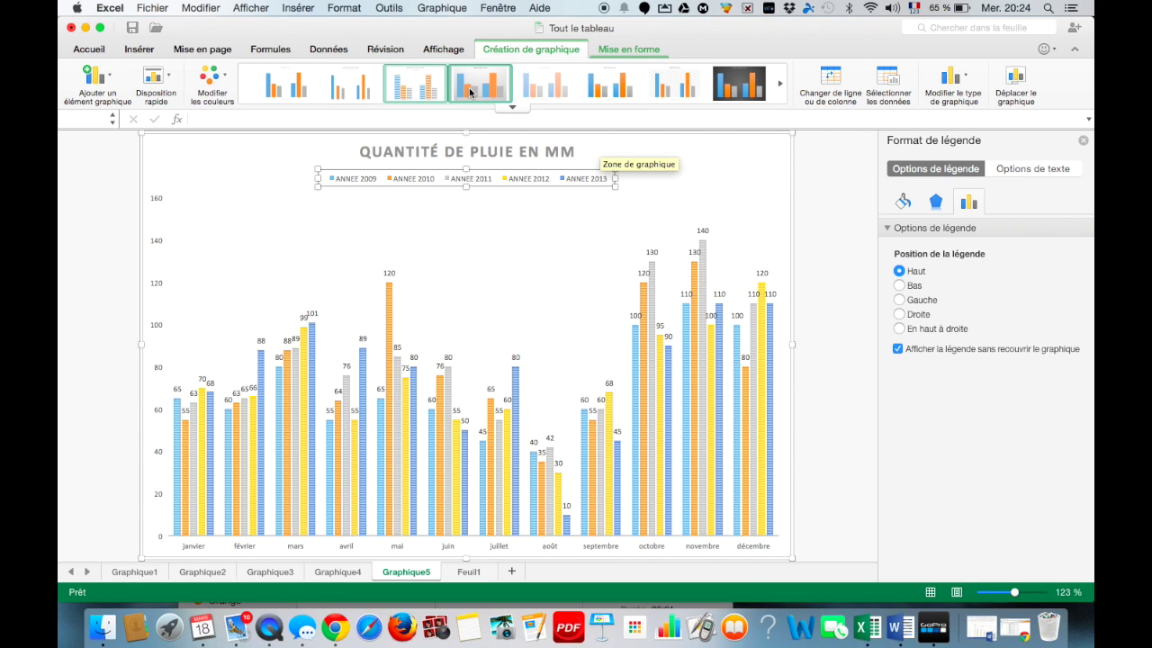
Try the fourth chart style, revert to the first, then select A2:B14 on Feuil1
{"action": "left_click", "coordinate": [470, 92]}
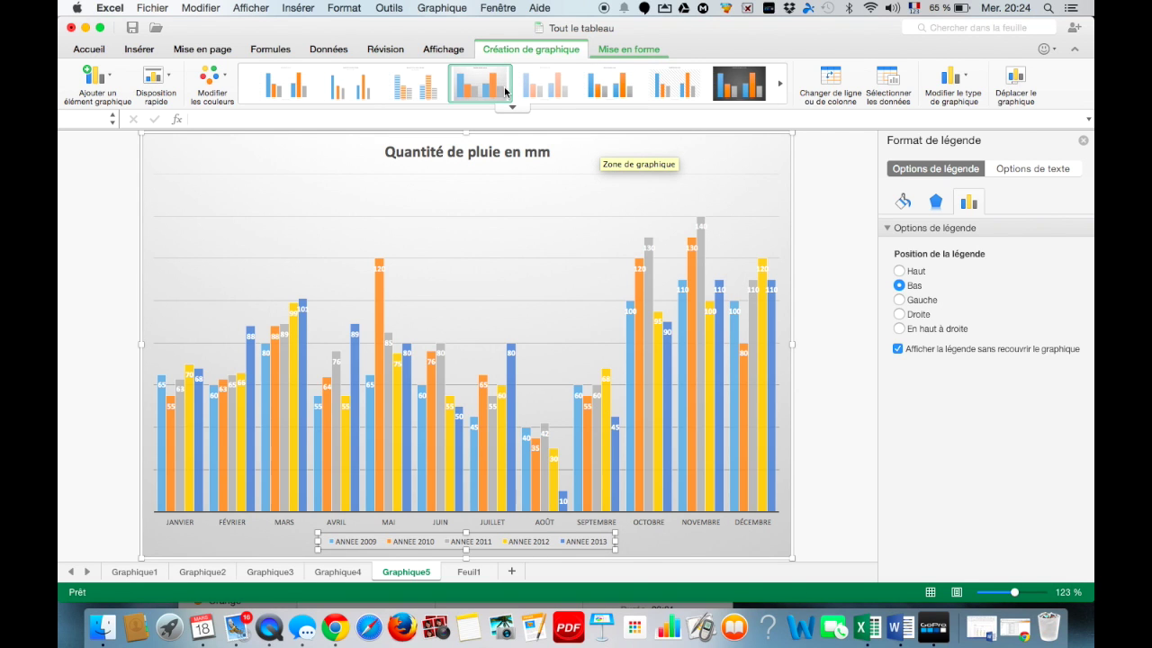
{"action": "left_click", "coordinate": [511, 107]}
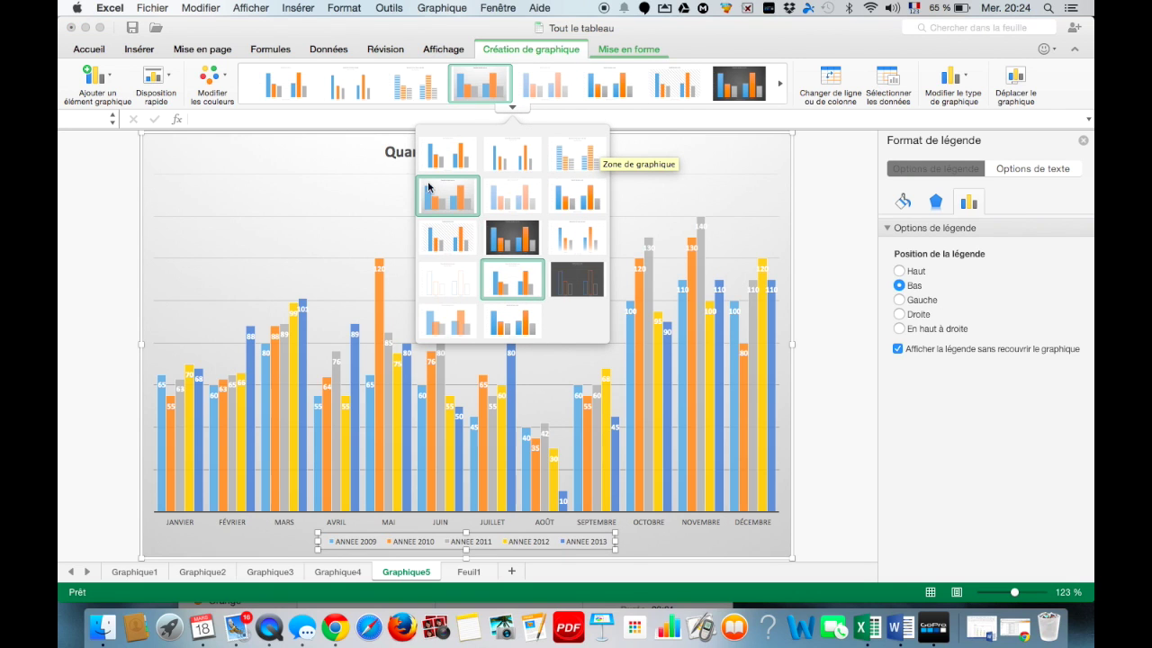
{"action": "left_click", "coordinate": [272, 95]}
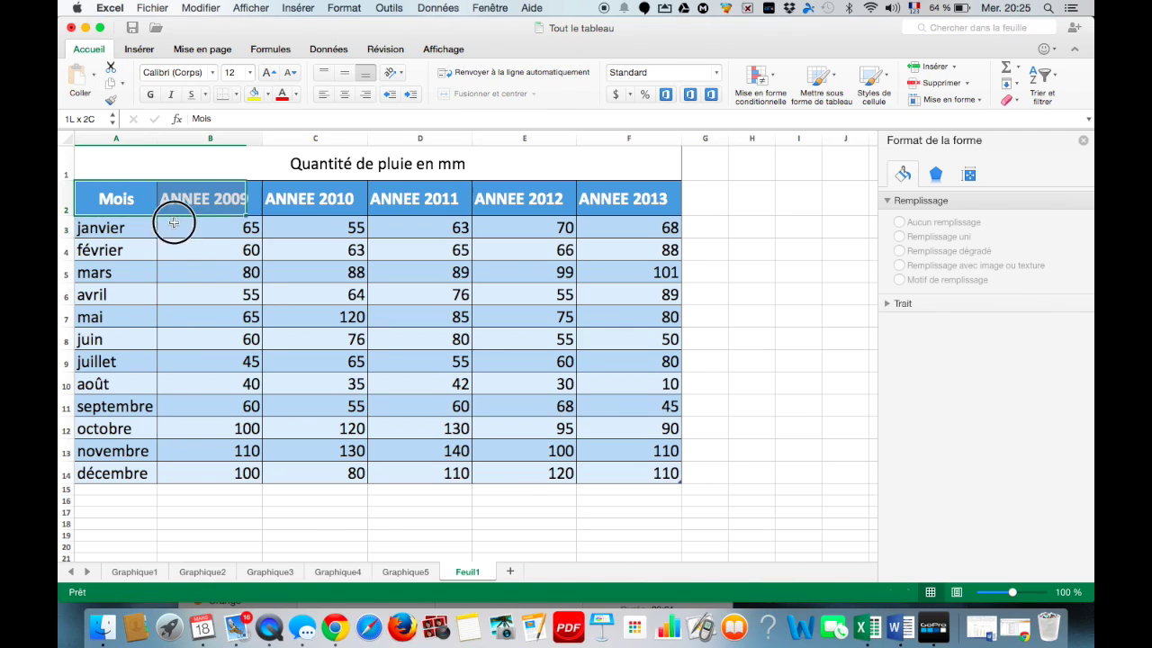
{"action": "left_click_drag", "start_coordinate": [174, 219], "coordinate": [213, 480]}
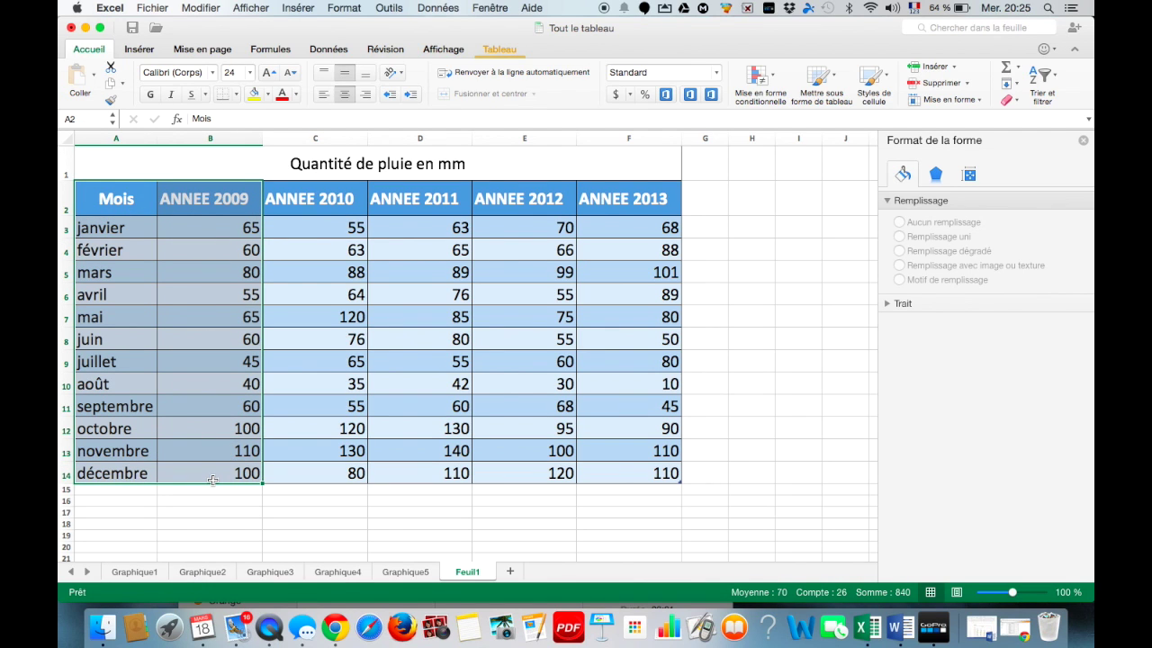
Insert a clustered column chart of the months and ANNEE 2009 rainfall
{"action": "left_click", "coordinate": [139, 49]}
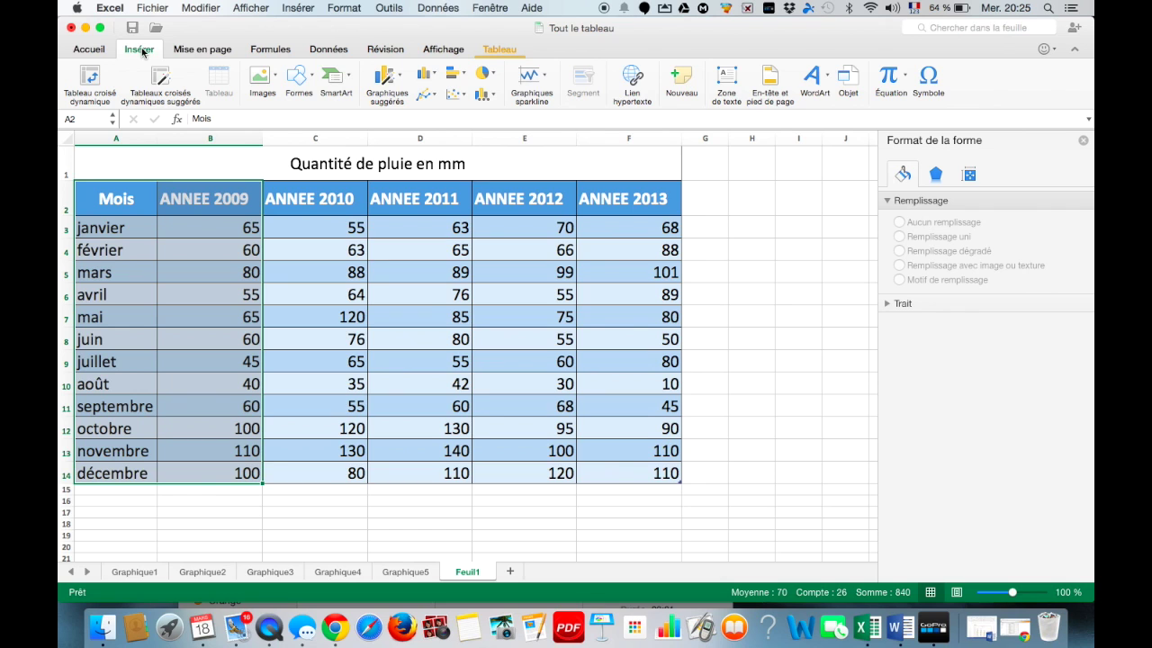
{"action": "left_click", "coordinate": [425, 73]}
{"action": "left_click", "coordinate": [447, 135]}
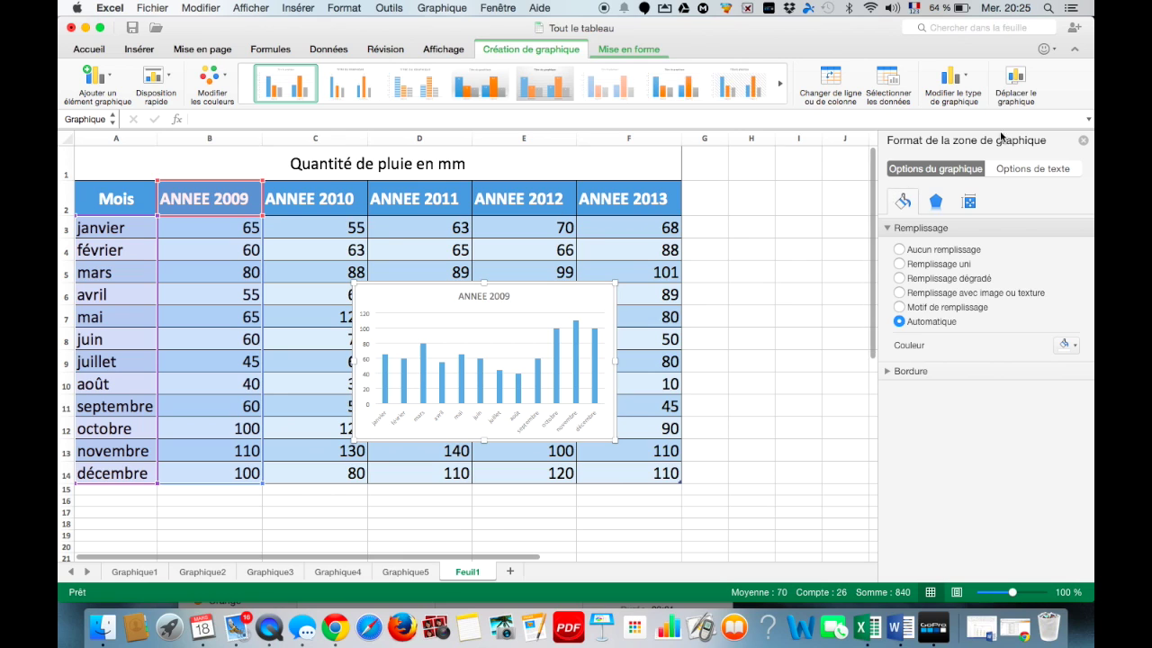
Move the 2009 chart onto a new chart sheet named Graphique6
{"action": "left_click", "coordinate": [1015, 85]}
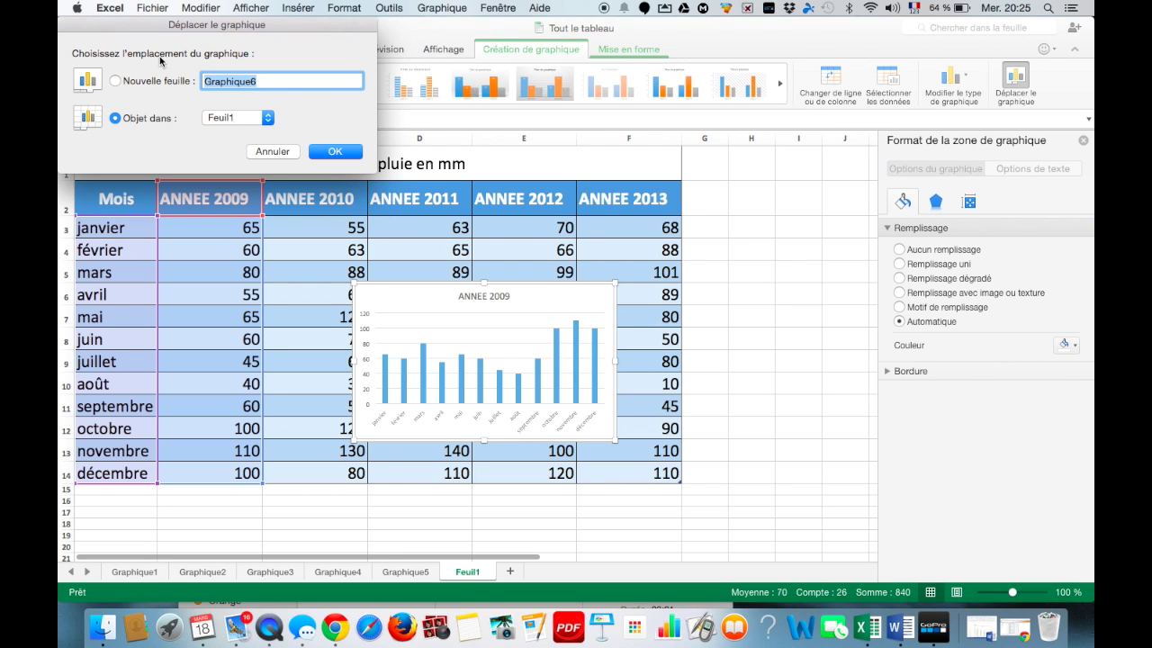
{"action": "left_click", "coordinate": [140, 83]}
{"action": "left_click", "coordinate": [333, 153]}
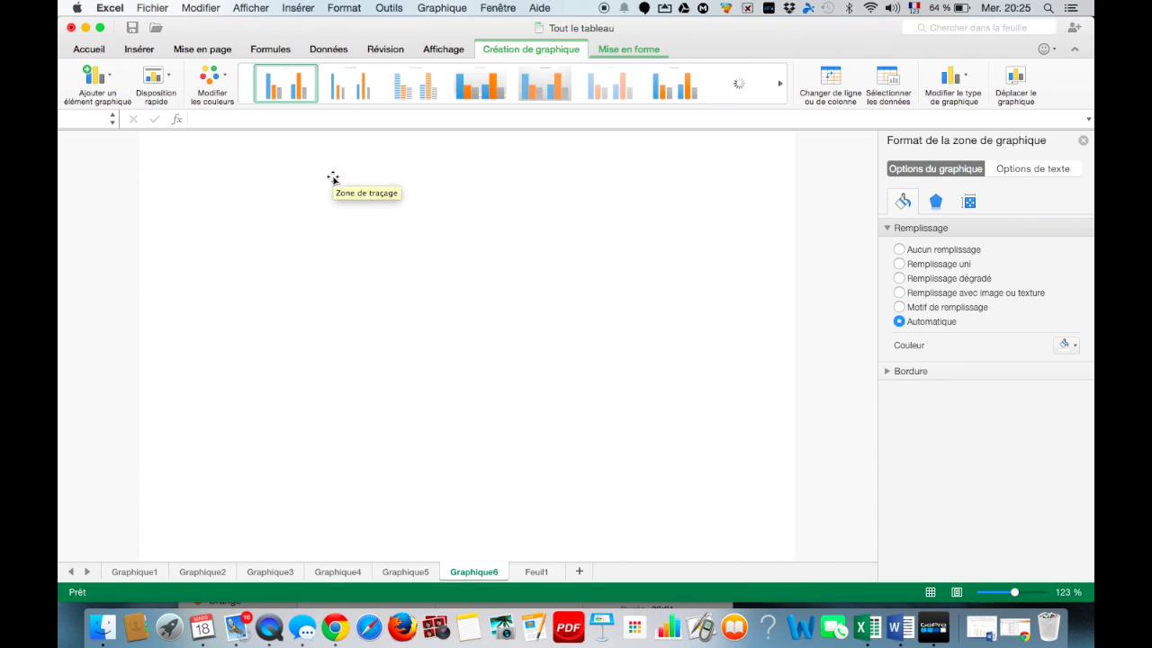
Replace the 'ANNEE 2009' chart title with 'Quantité de pluie en mm'
{"action": "scroll", "coordinate": [336, 211], "scroll_direction": "down", "scroll_amount": 1}
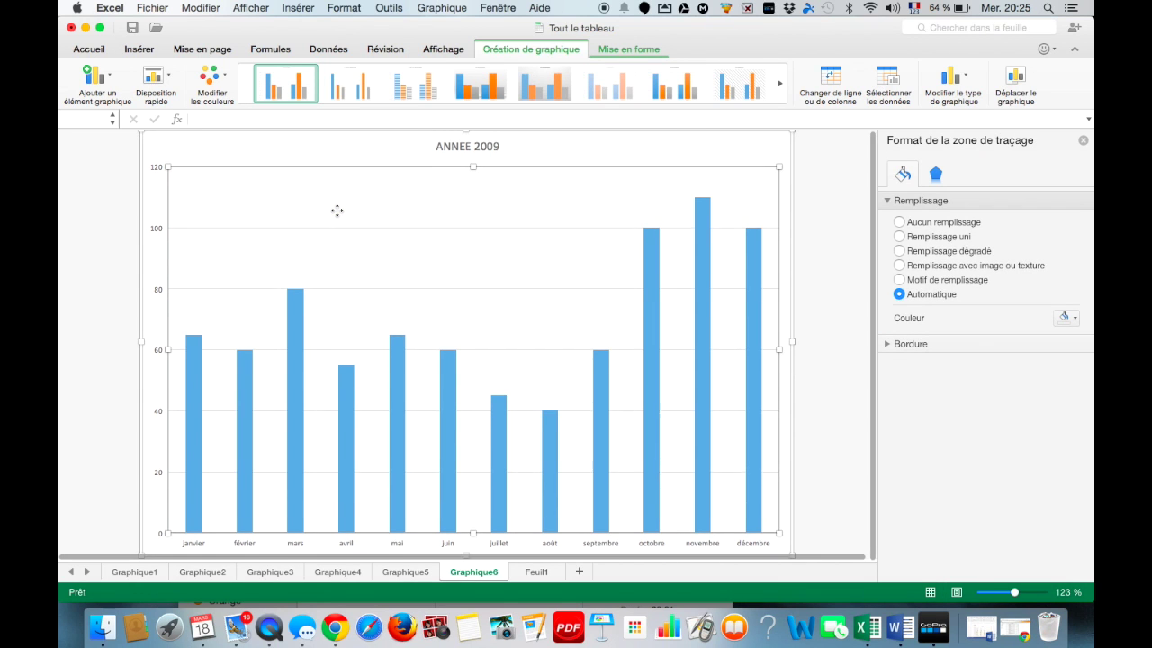
{"action": "left_click", "coordinate": [457, 149]}
{"action": "triple_click", "coordinate": [456, 151]}
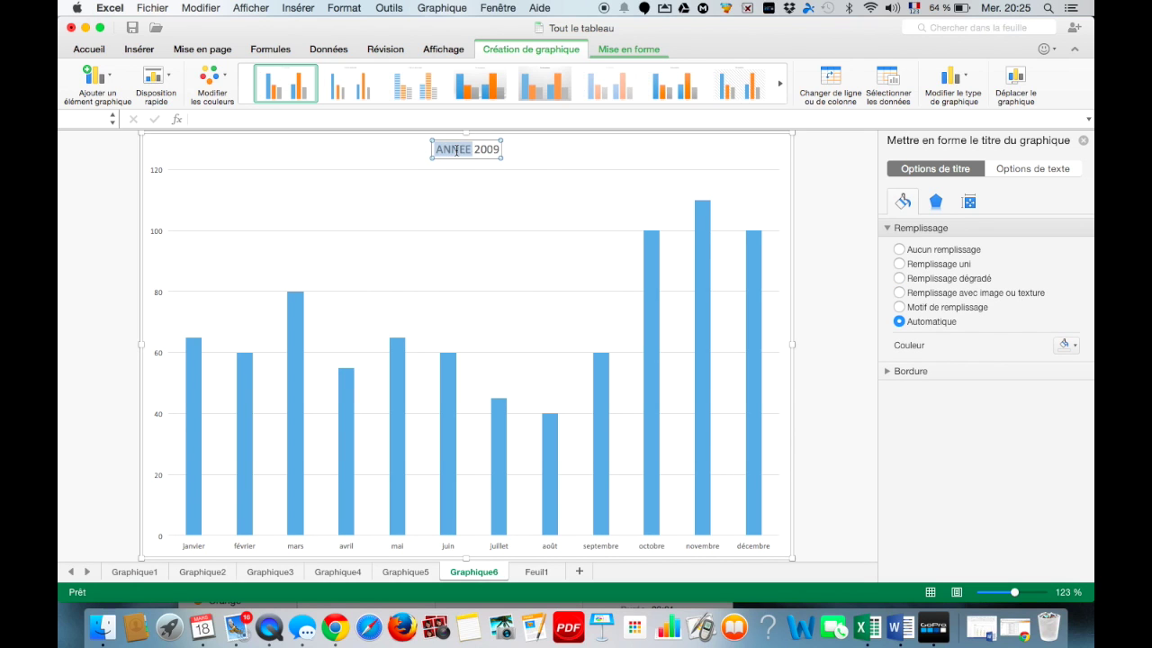
{"action": "type", "text": "Quantité de pluie en mm"}
{"action": "left_click", "coordinate": [465, 237]}
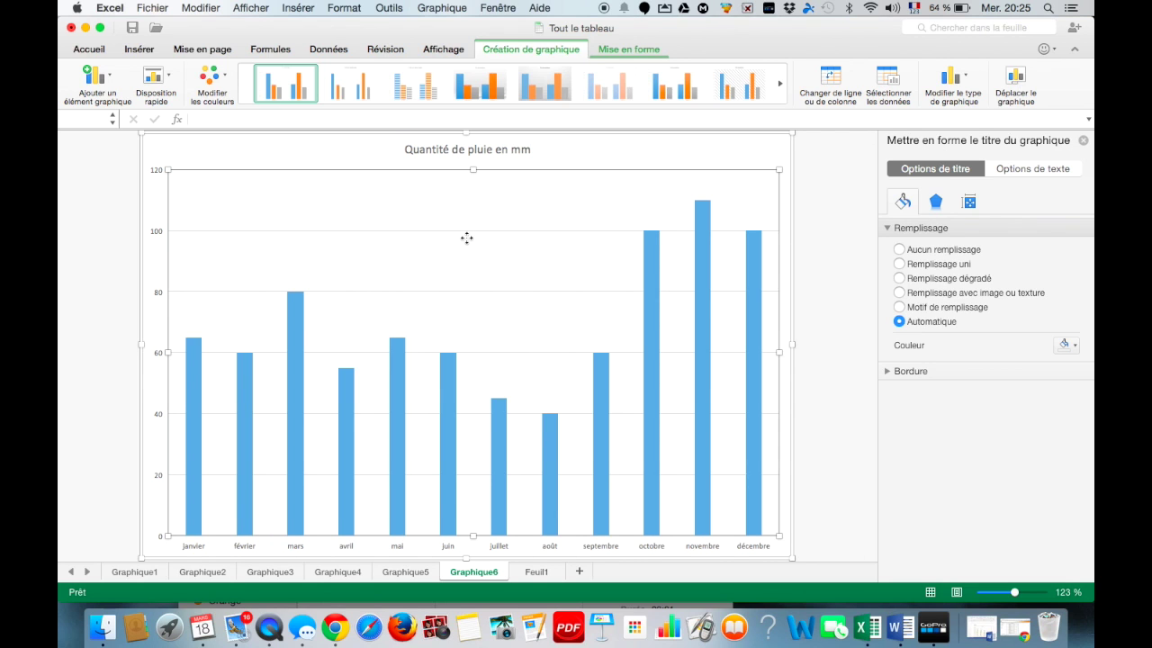
{"action": "left_click", "coordinate": [110, 89]}
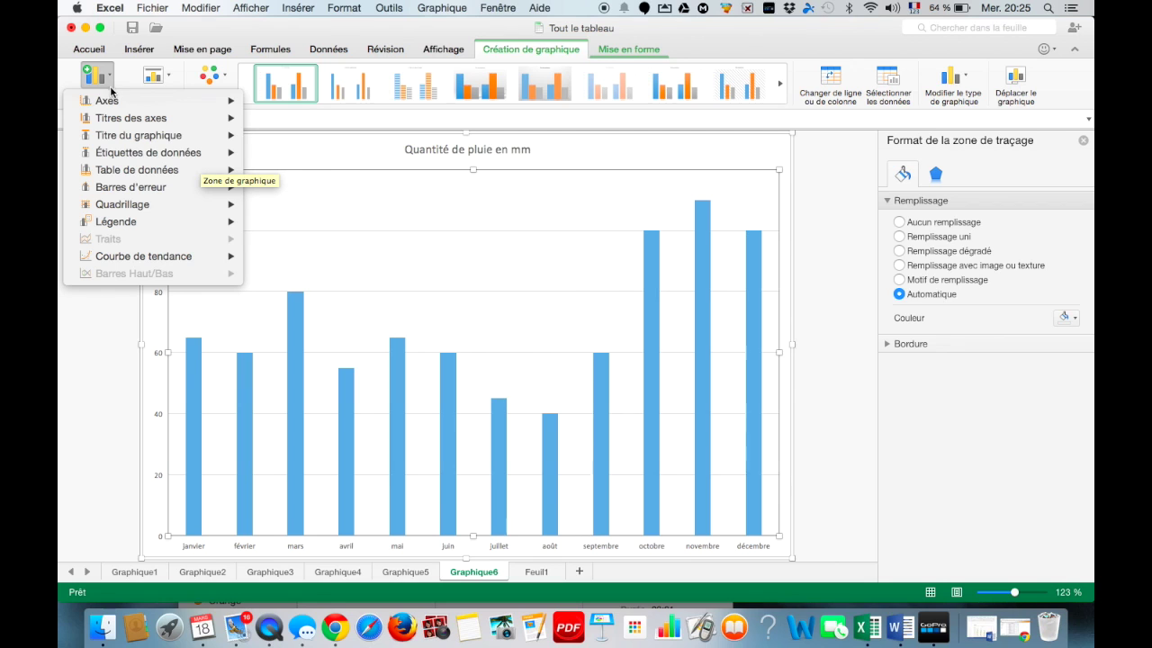
Add a legend reading ANNEE 2009 on the right side of the chart
{"action": "mouse_move", "coordinate": [106, 228]}
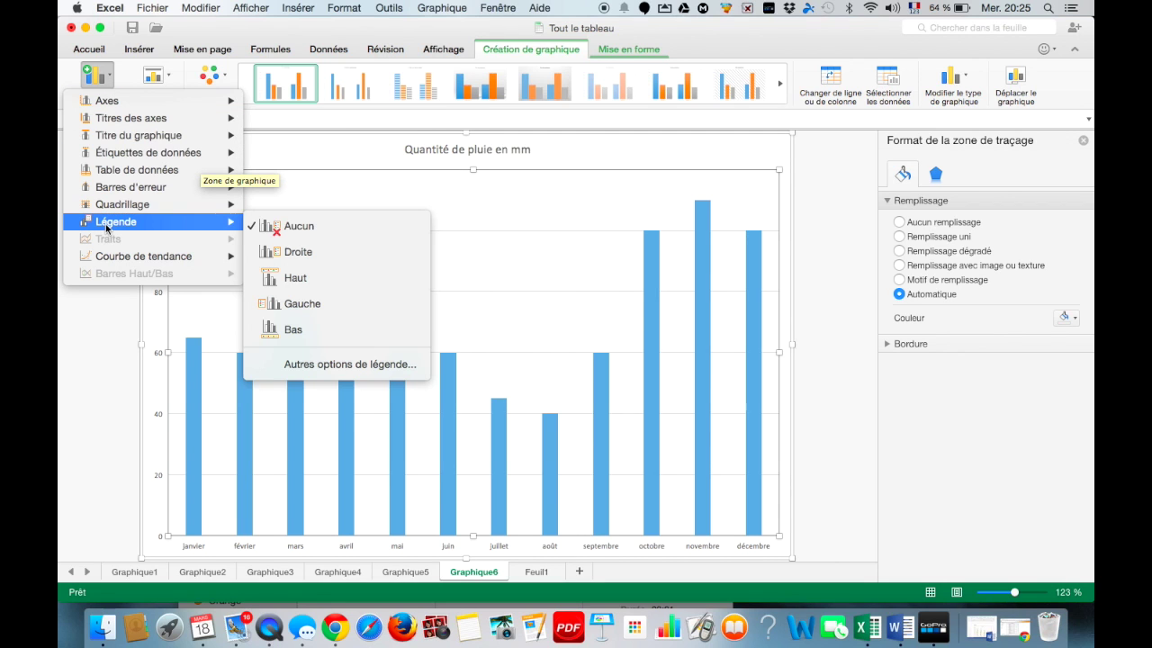
{"action": "left_click", "coordinate": [276, 256]}
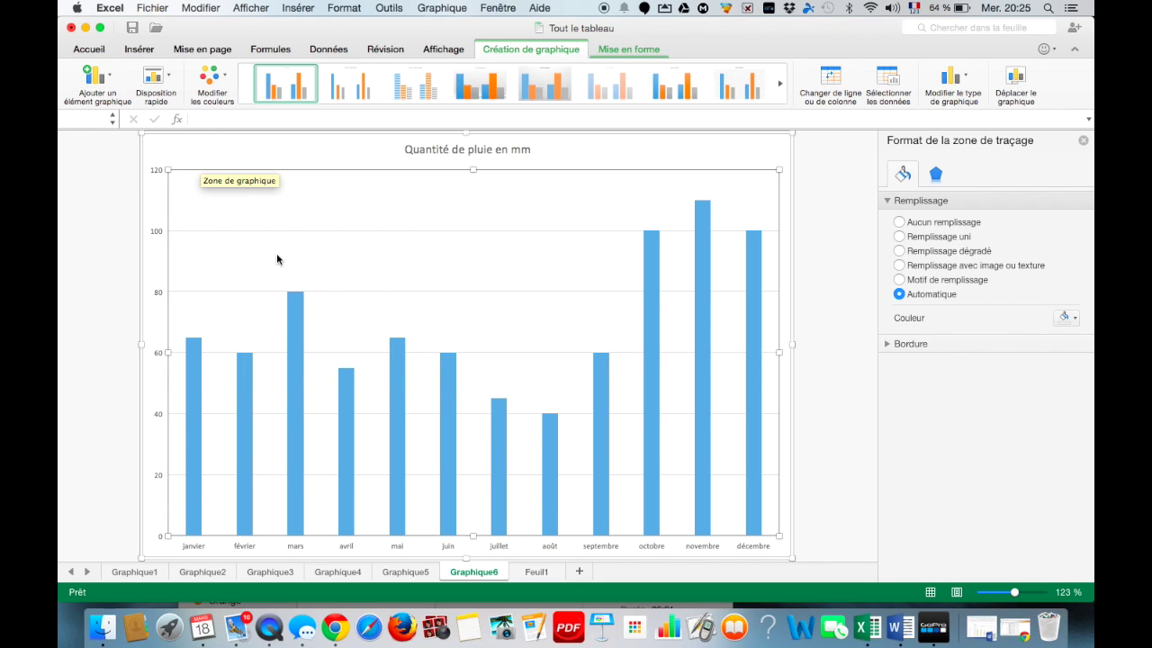
{"action": "left_click", "coordinate": [111, 86]}
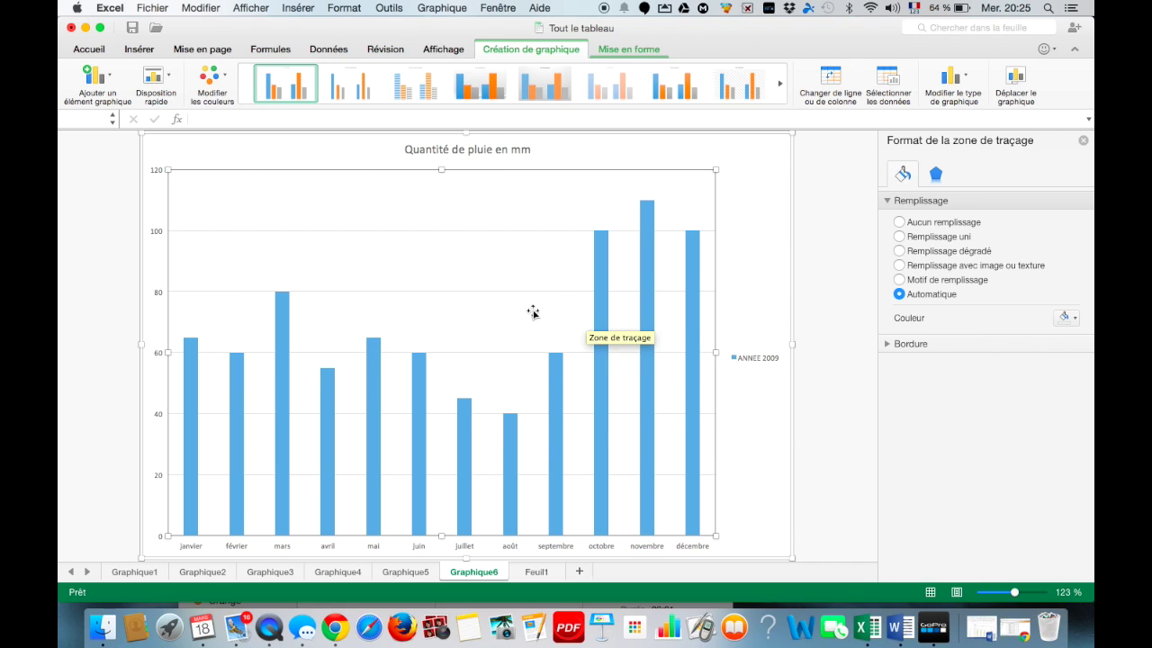
Select the ANNEE 2009 bars and review their Remplissage, Effets and series options, leaving the fill unchanged
{"action": "left_click", "coordinate": [694, 355]}
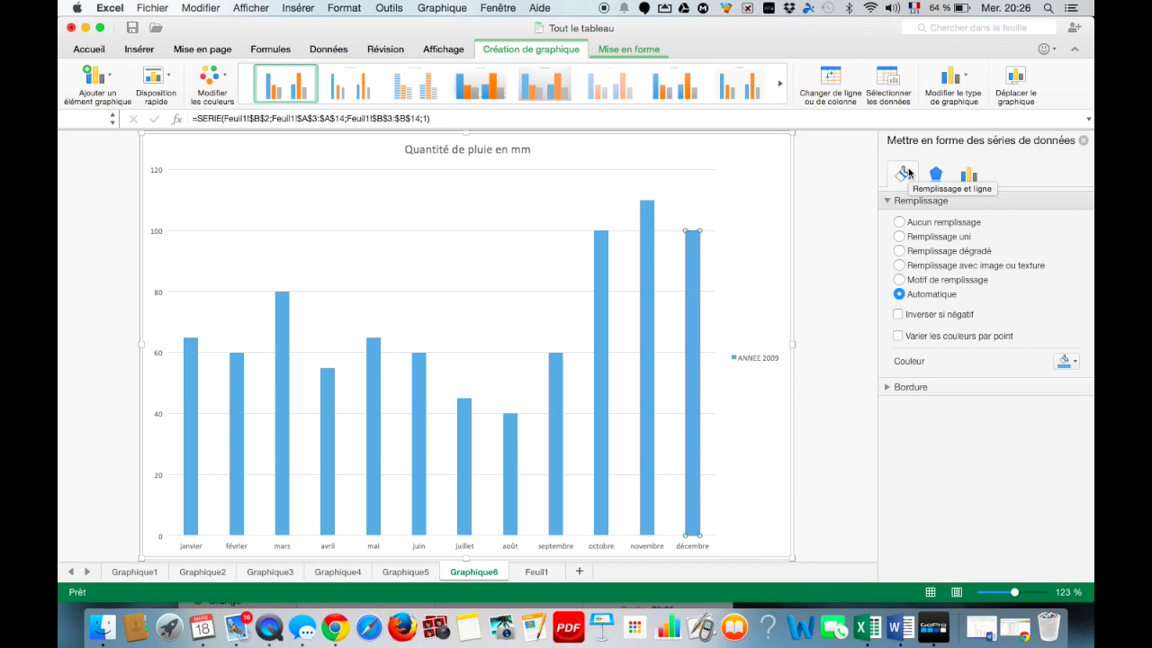
{"action": "left_click", "coordinate": [907, 172]}
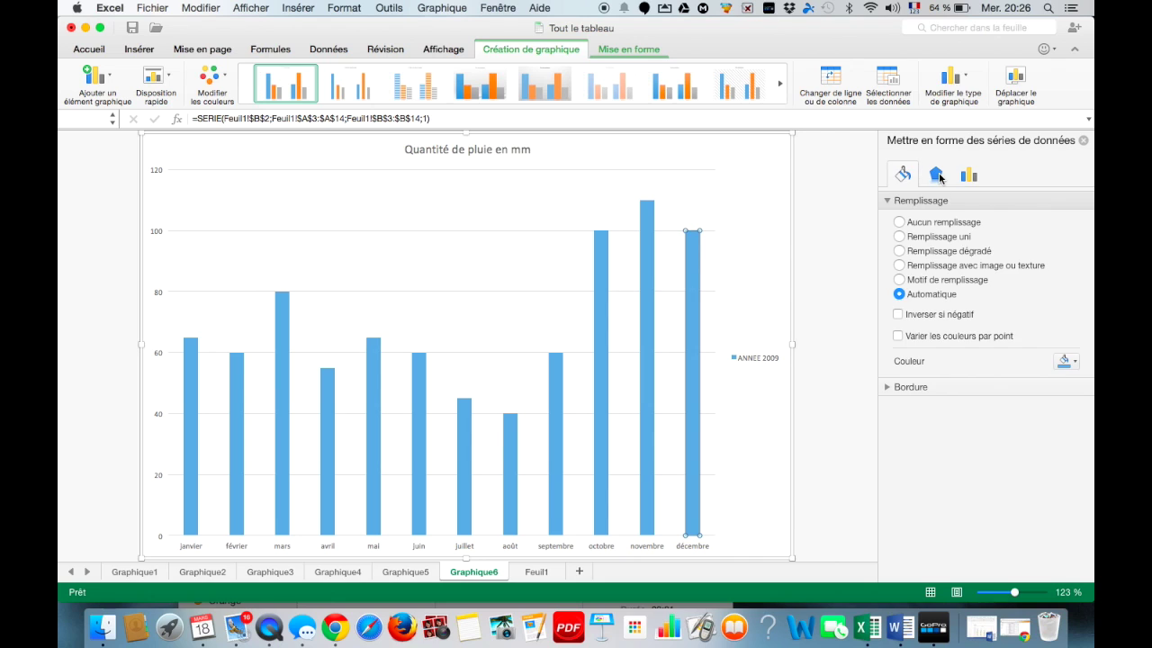
{"action": "left_click", "coordinate": [937, 175]}
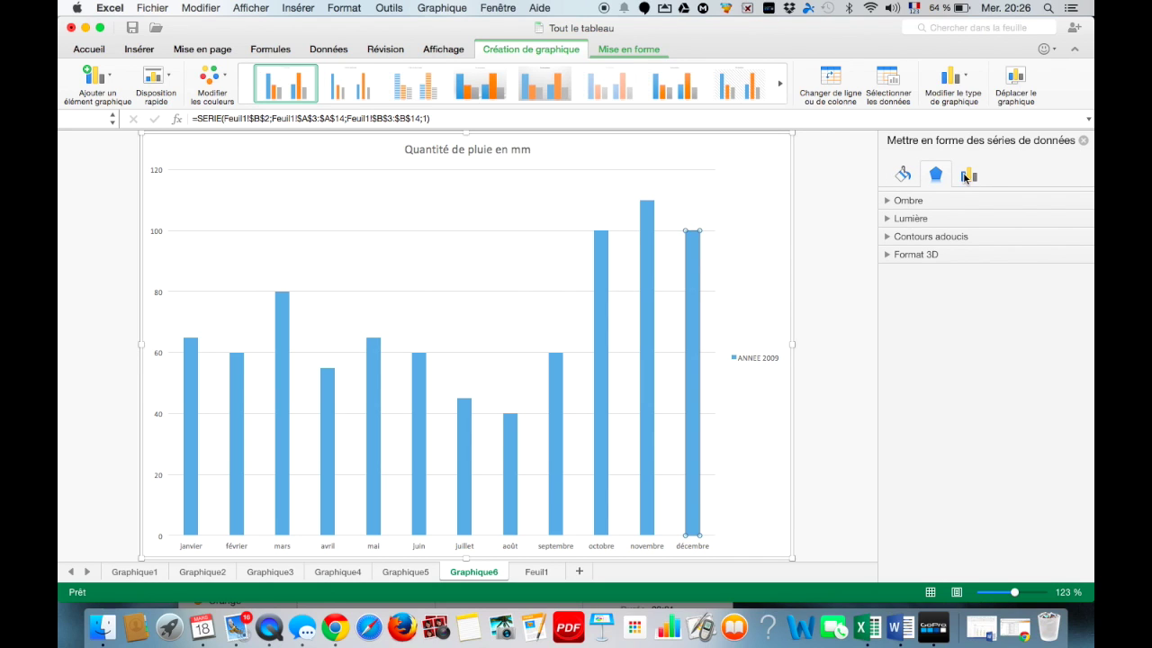
{"action": "left_click", "coordinate": [965, 177]}
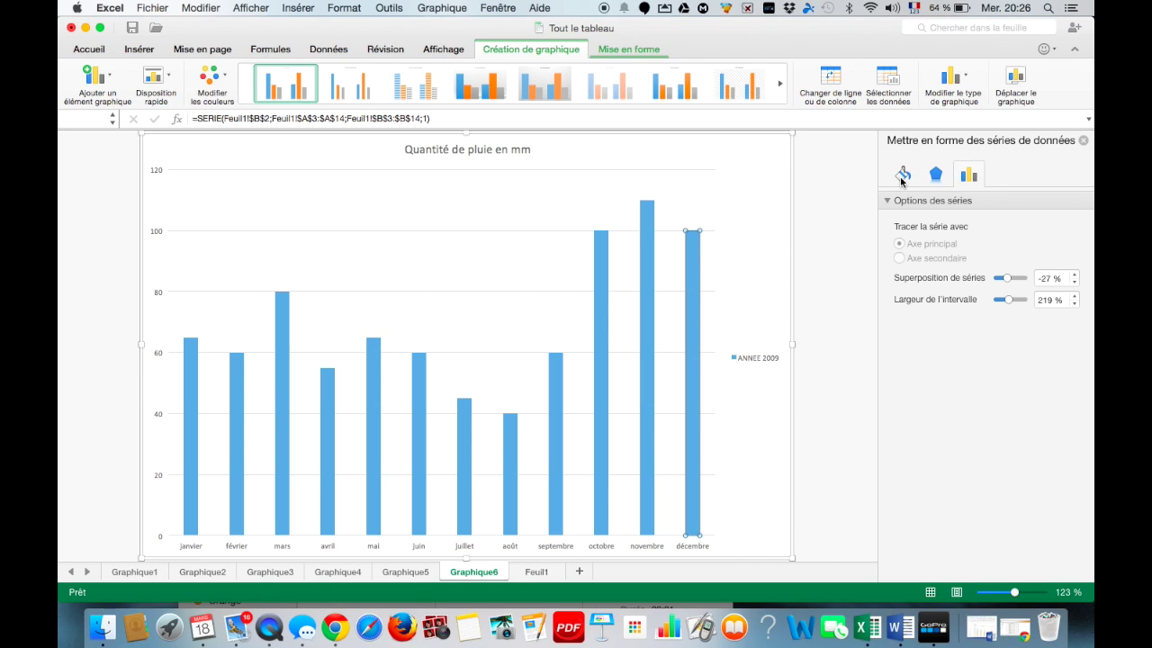
{"action": "left_click", "coordinate": [903, 182]}
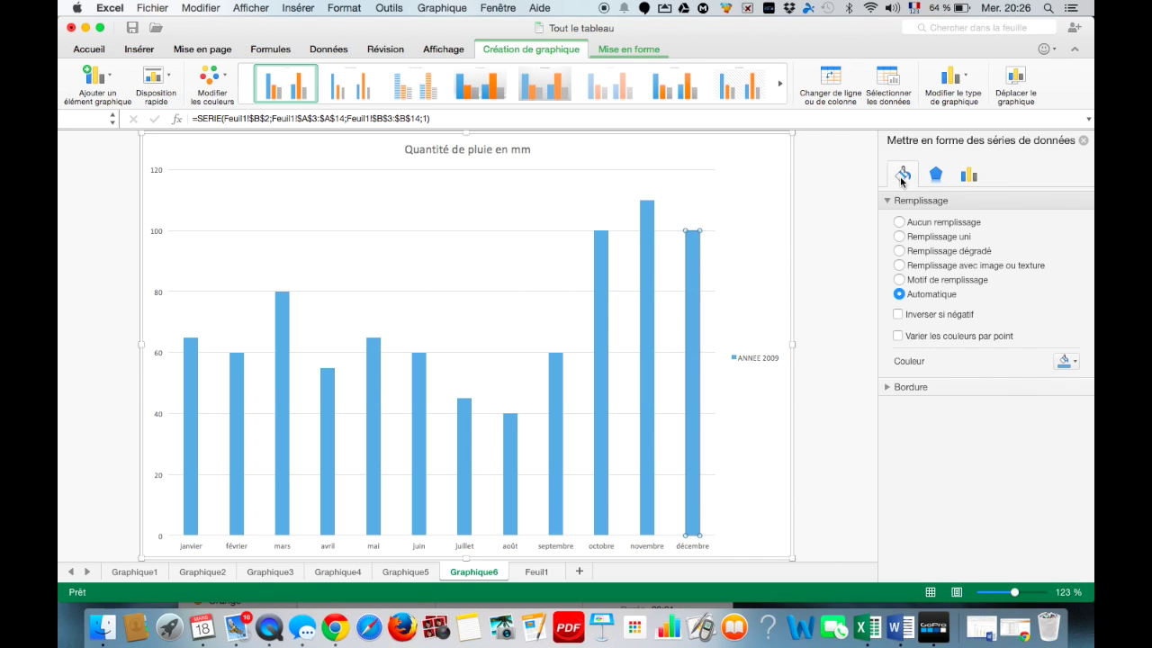
{"action": "left_click", "coordinate": [1064, 360]}
{"action": "left_click", "coordinate": [1064, 361]}
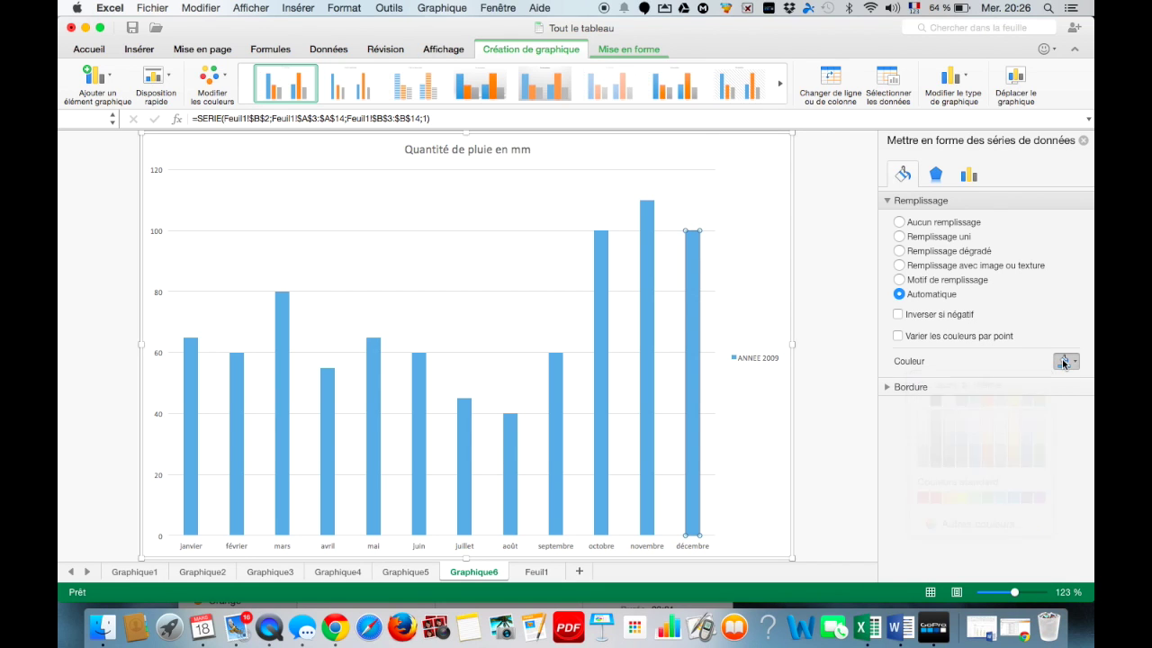
{"action": "left_click", "coordinate": [622, 50]}
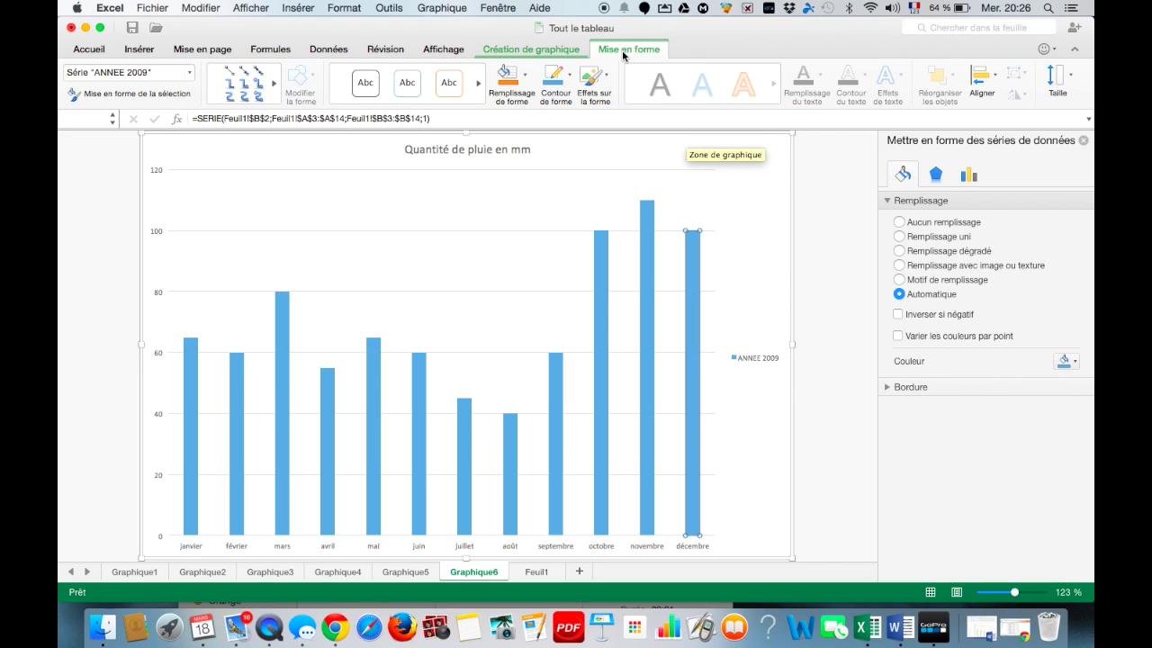
Fill the ANNEE 2009 bars with the picture calenfinde mois.jpg from the Images > 7e folder
{"action": "left_click", "coordinate": [523, 80]}
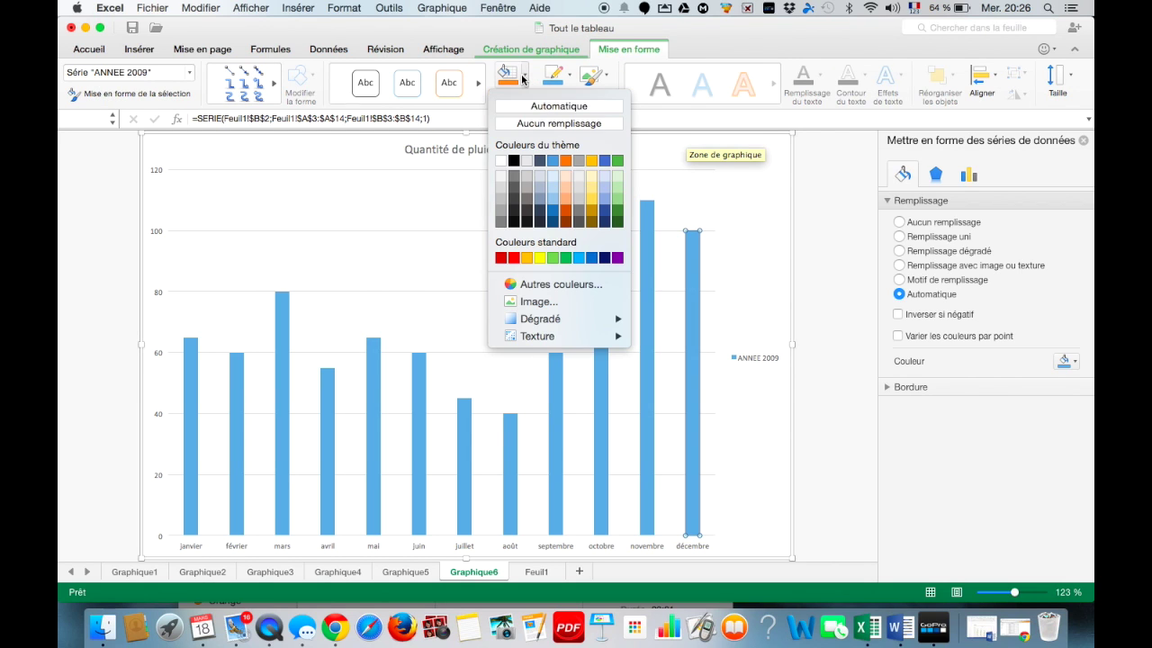
{"action": "left_click", "coordinate": [541, 304]}
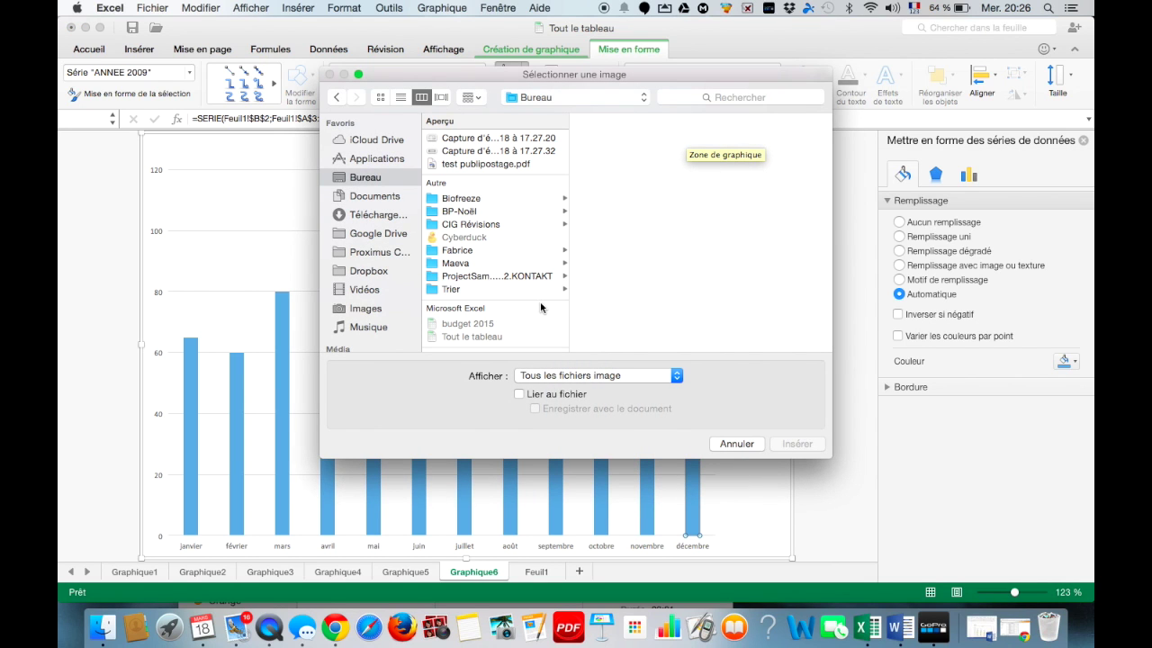
{"action": "left_click", "coordinate": [363, 310]}
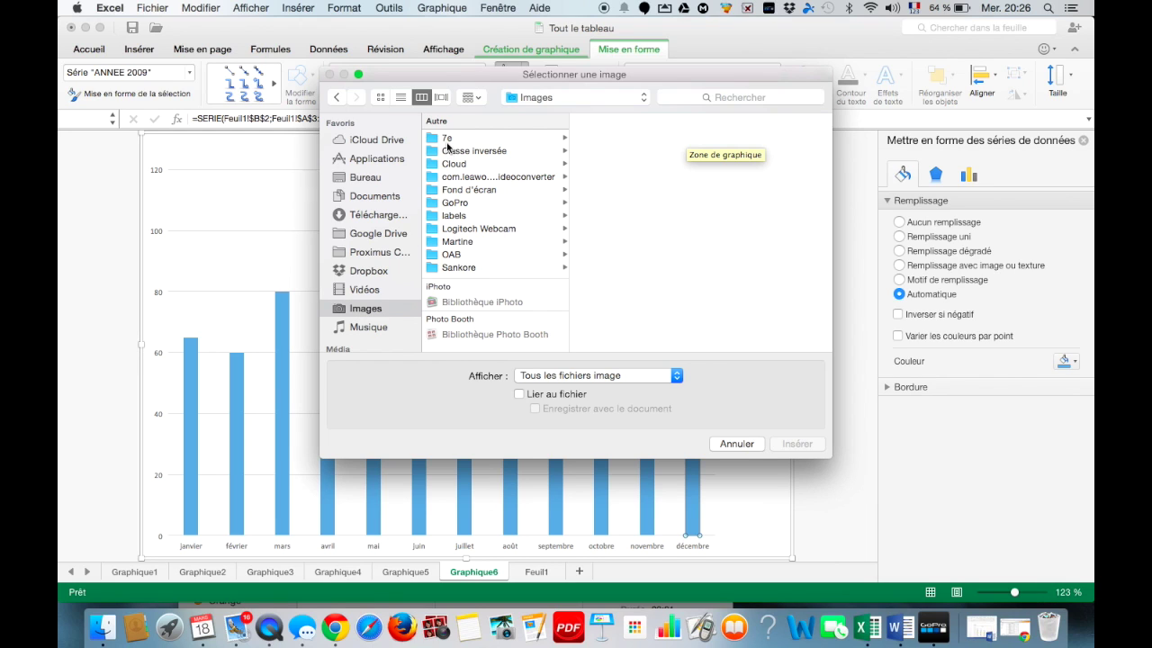
{"action": "left_click", "coordinate": [447, 141]}
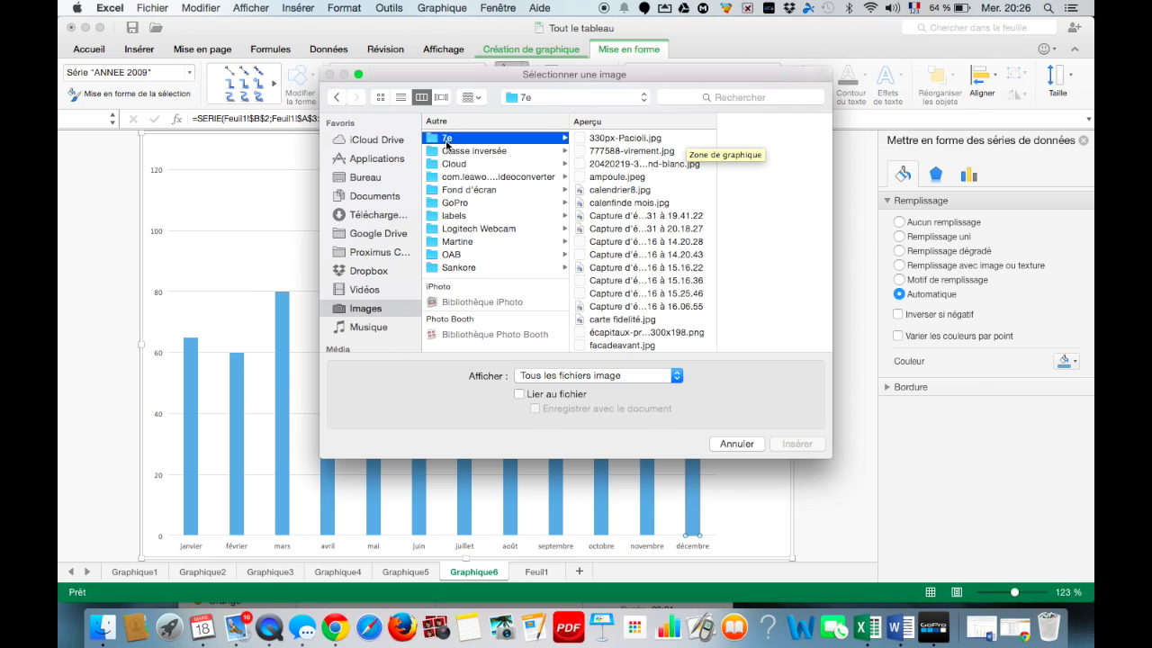
{"action": "left_click", "coordinate": [621, 203]}
{"action": "left_click", "coordinate": [780, 444]}
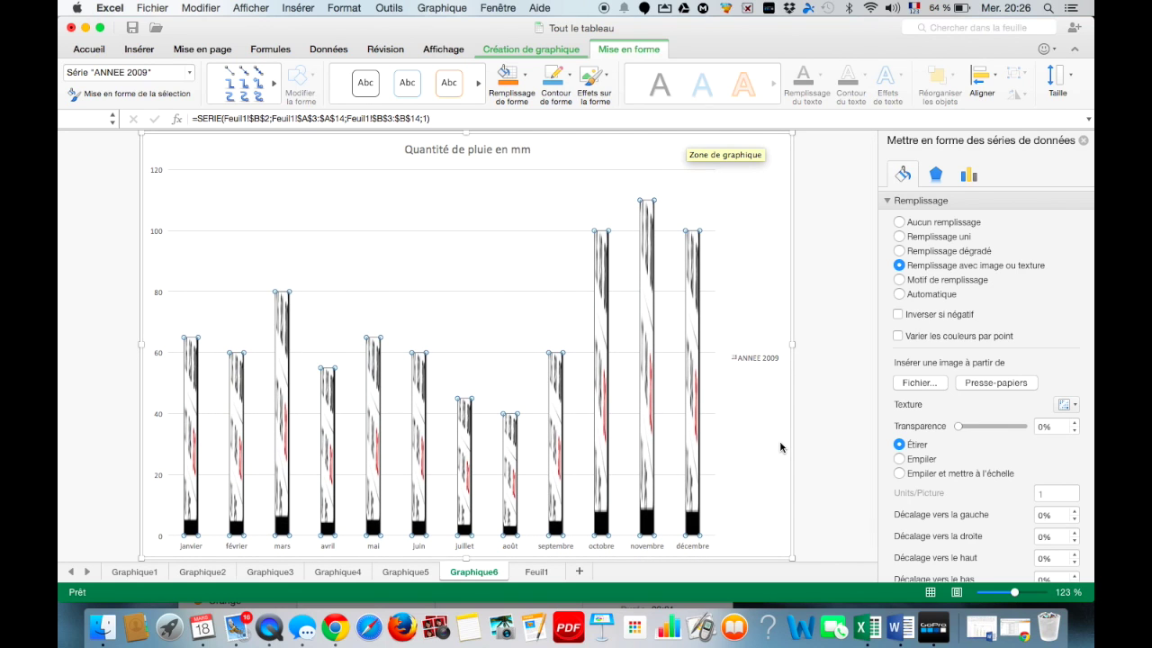
Undo the calenfinde mois.jpg fill, returning the 2009 bars to solid blue
{"action": "key", "text": "super+z"}
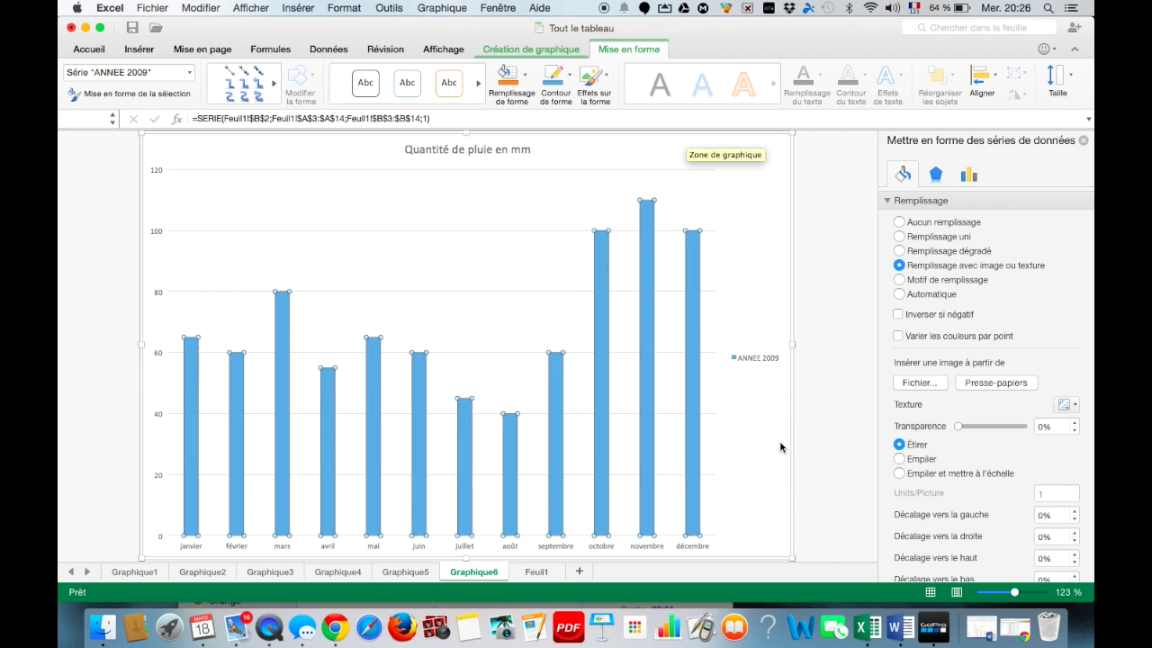